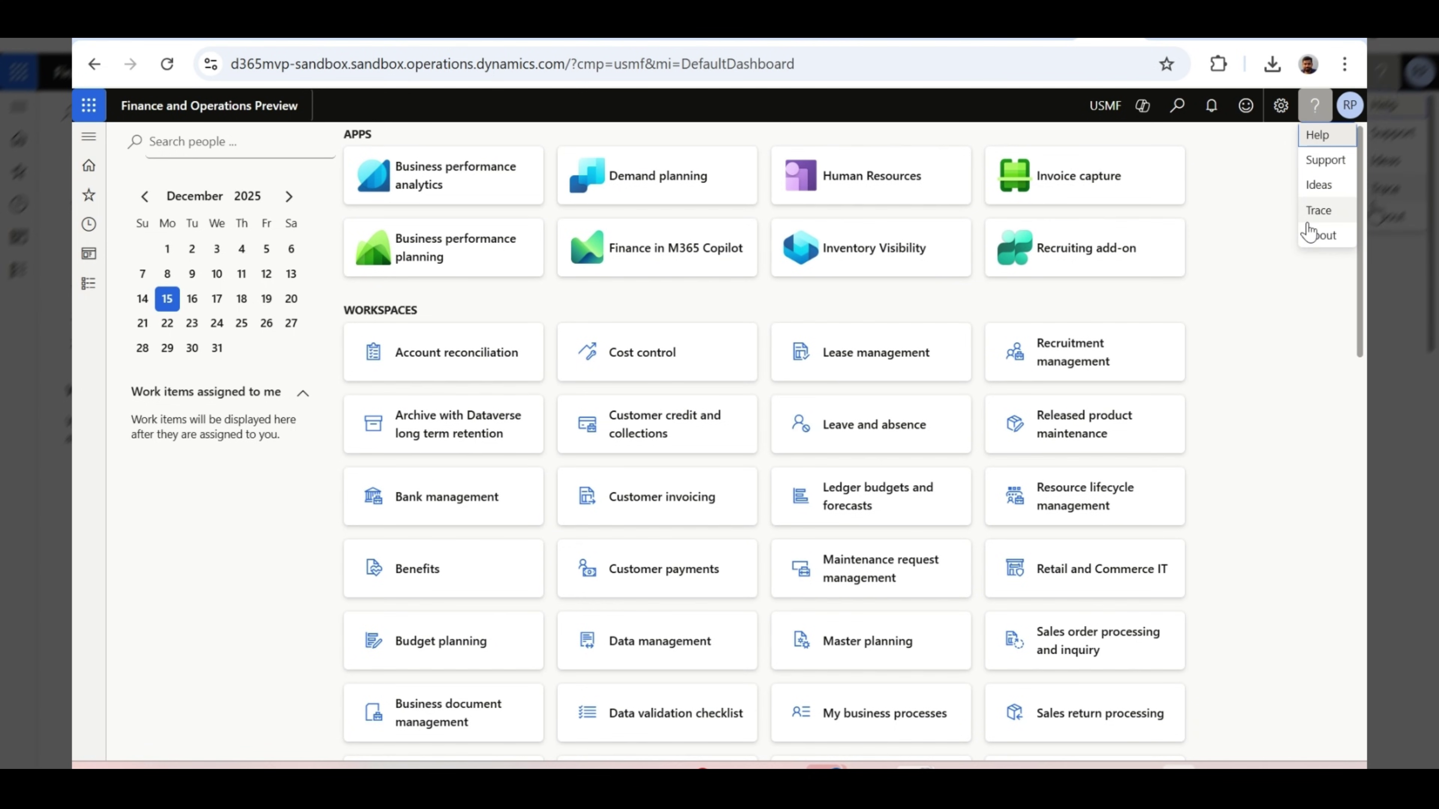
# Check the installed Finance and Operations product version, 10.0.46, in Help > About
pyautogui.click(1314, 235)
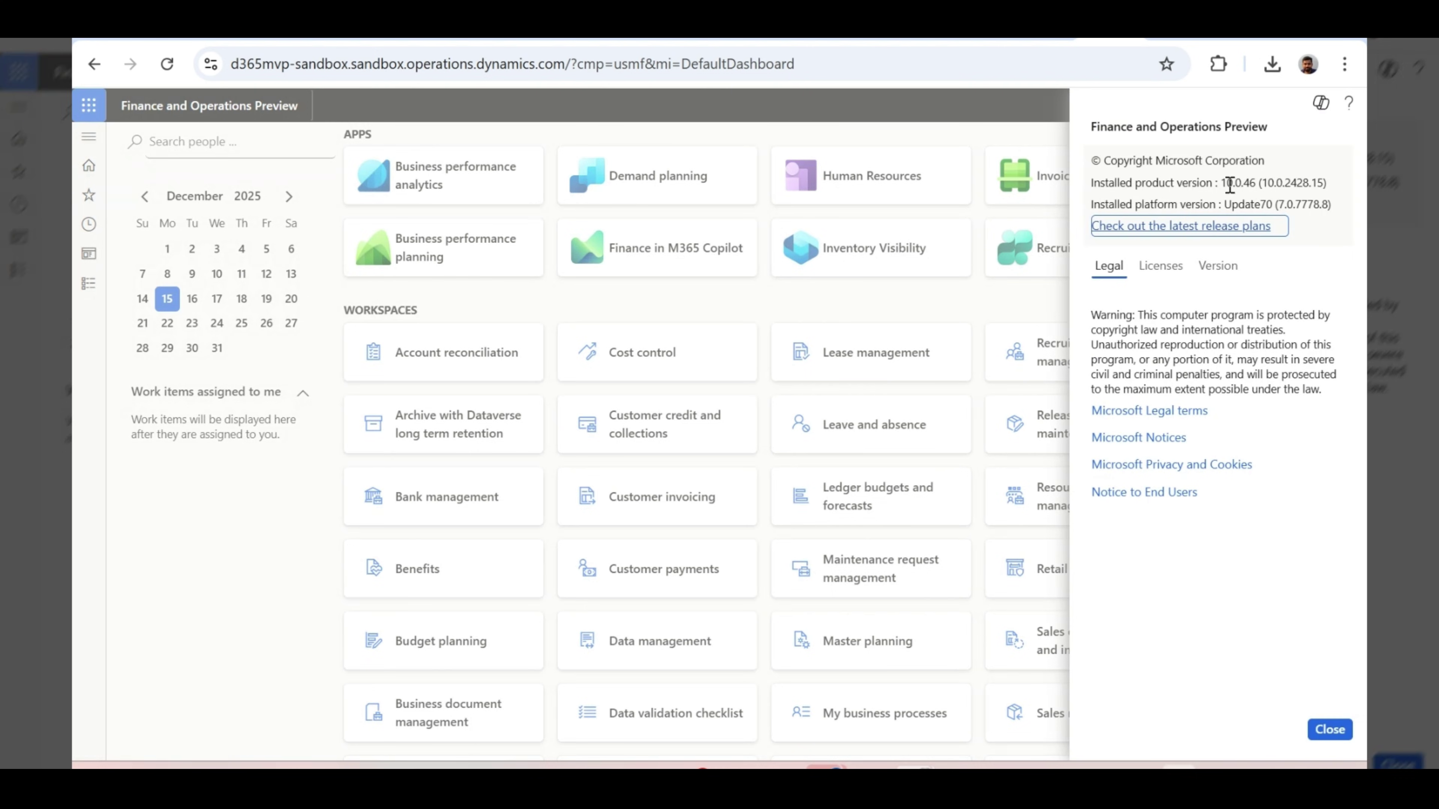
pyautogui.moveTo(1263, 183); pyautogui.dragTo(1328, 182)
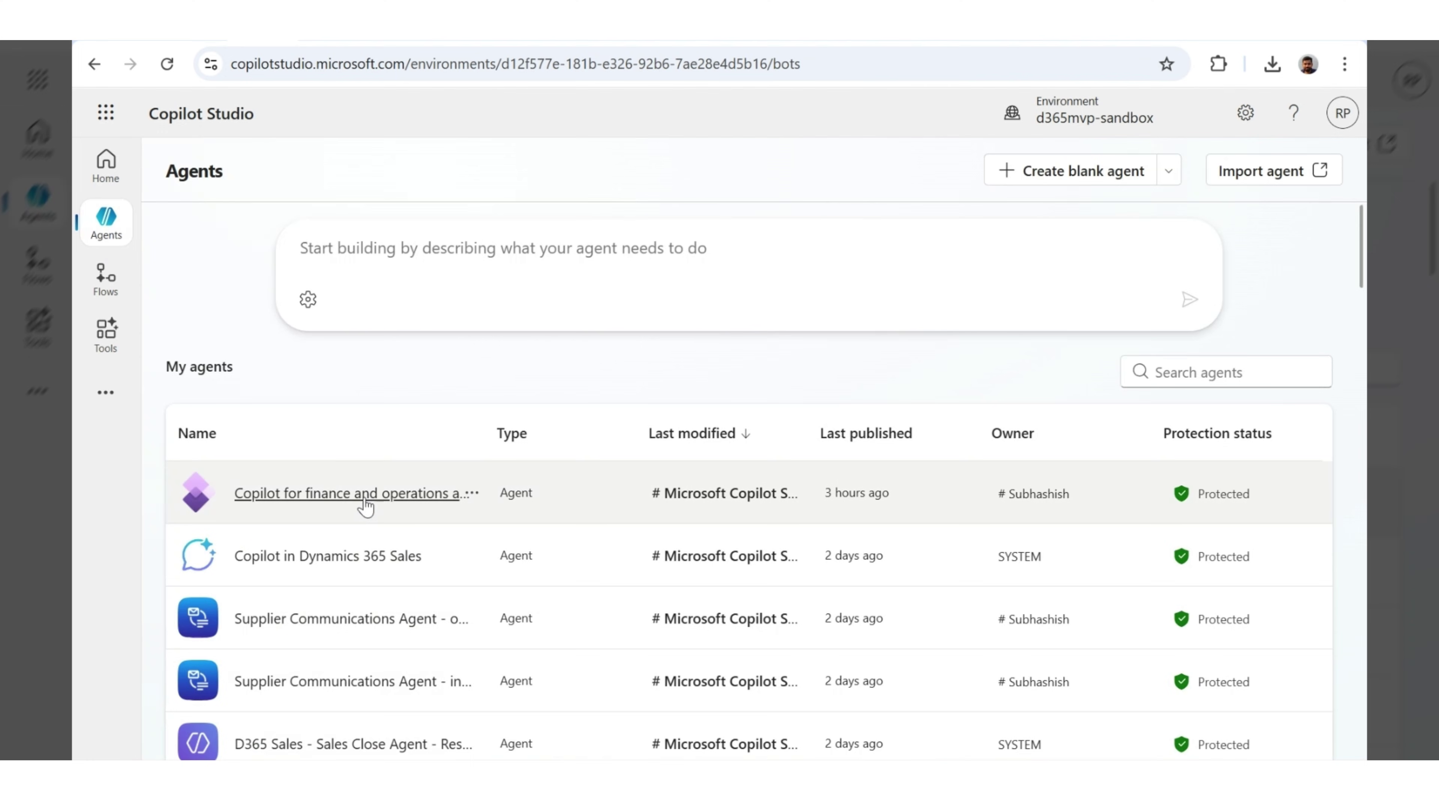
# Open the Copilot for finance and operations agent's Tools page
pyautogui.click(315, 516)
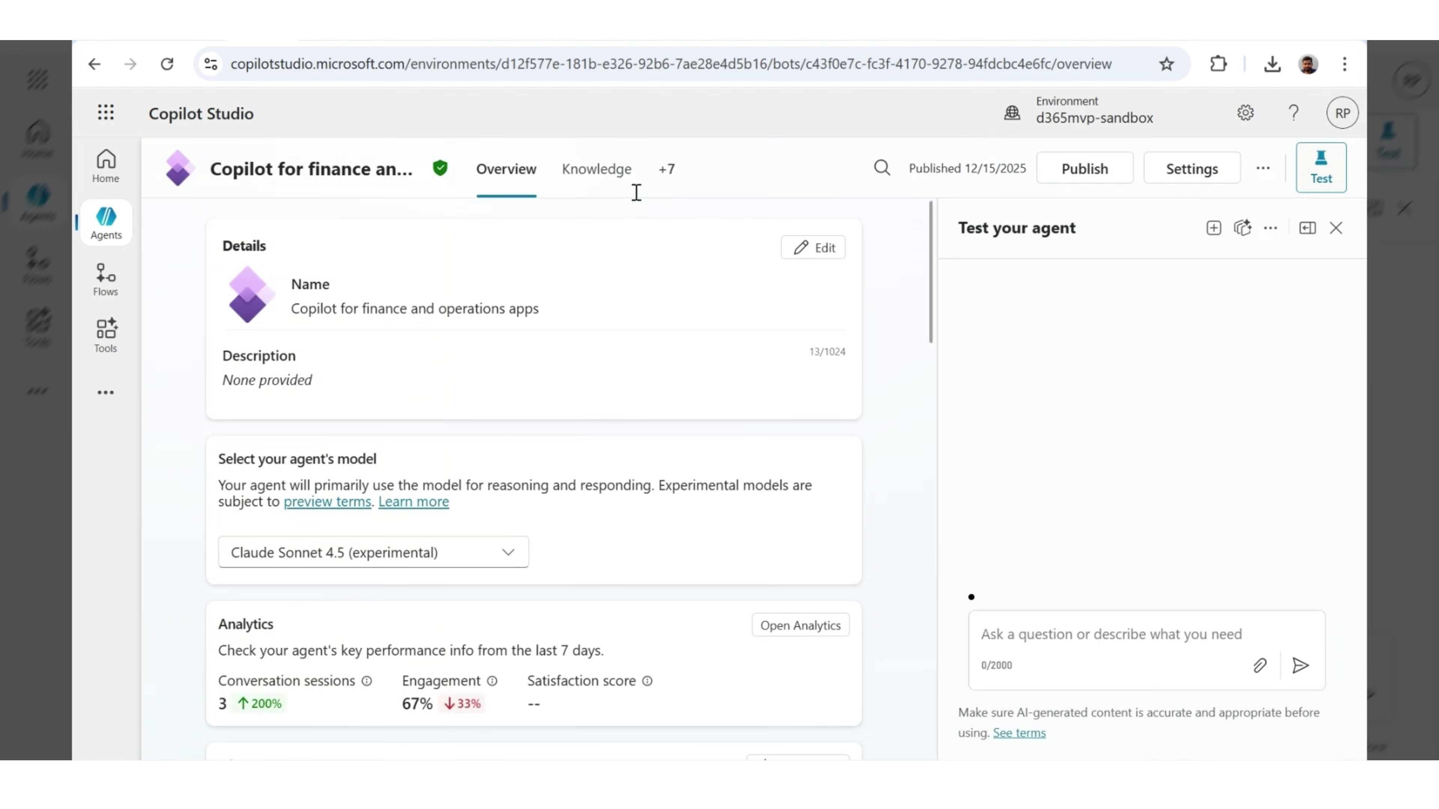
pyautogui.click(670, 190)
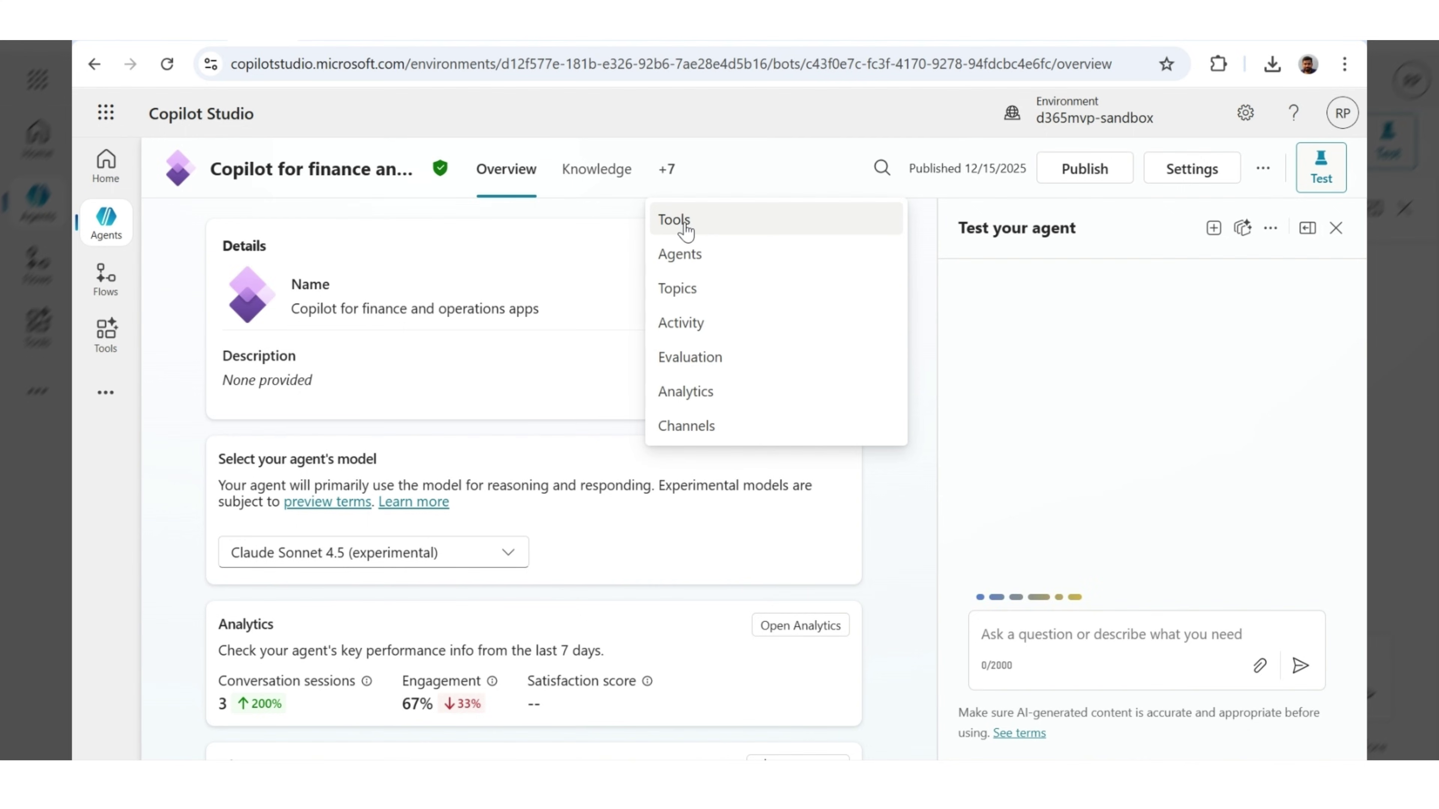
pyautogui.click(674, 221)
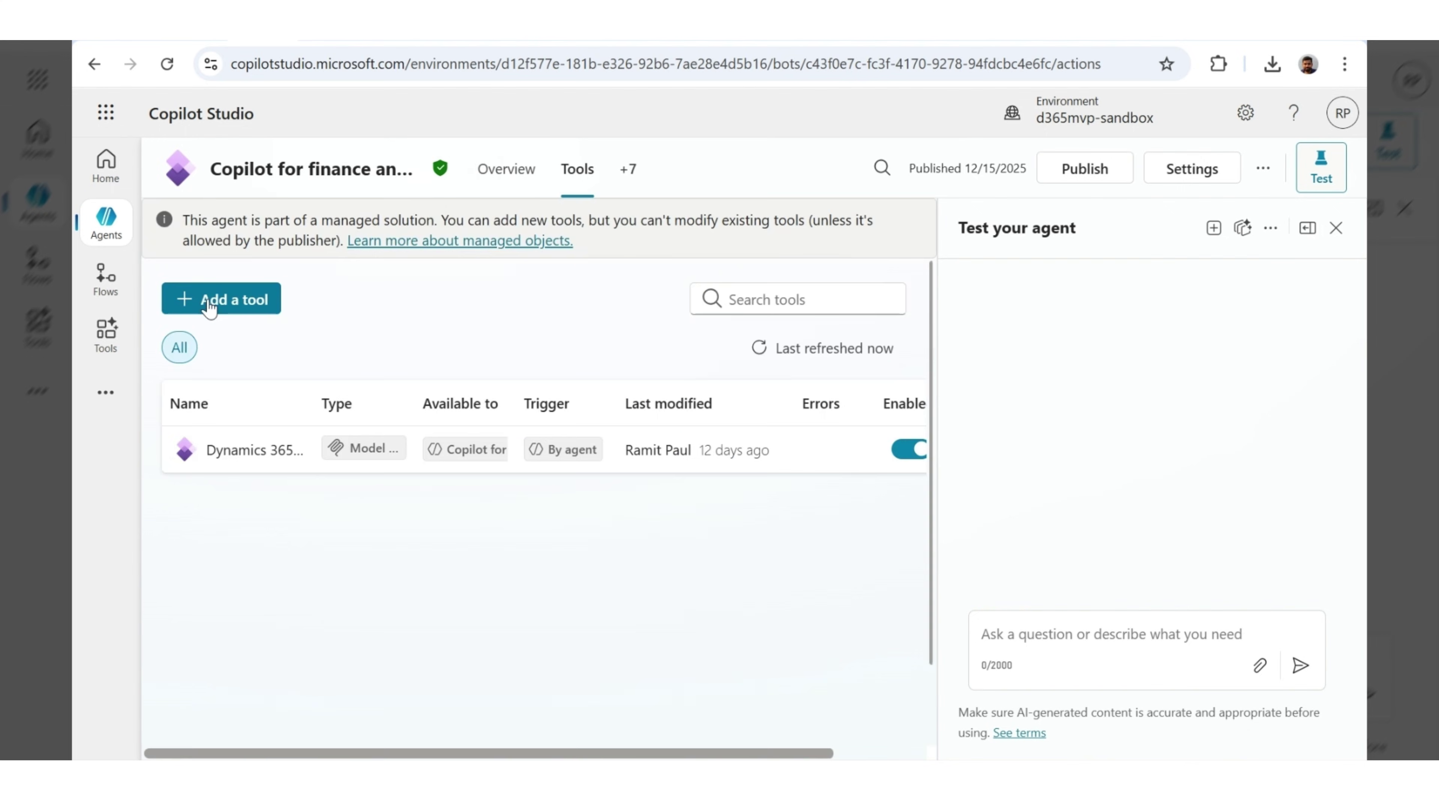
# Pick the Dynamics 365 ERP MCP (Preview) server, check its connection, and close the dialog
pyautogui.click(209, 306)
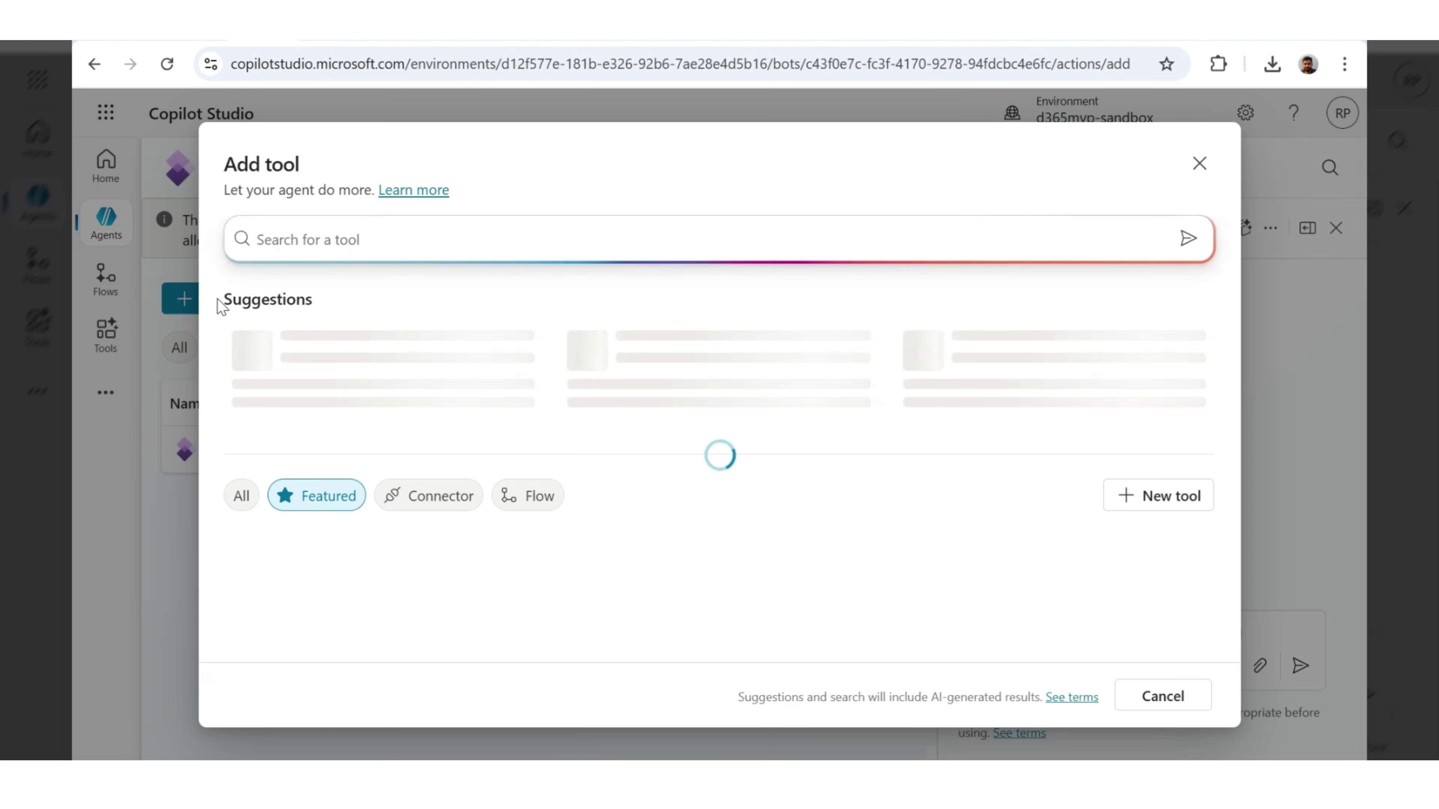
pyautogui.click(730, 499)
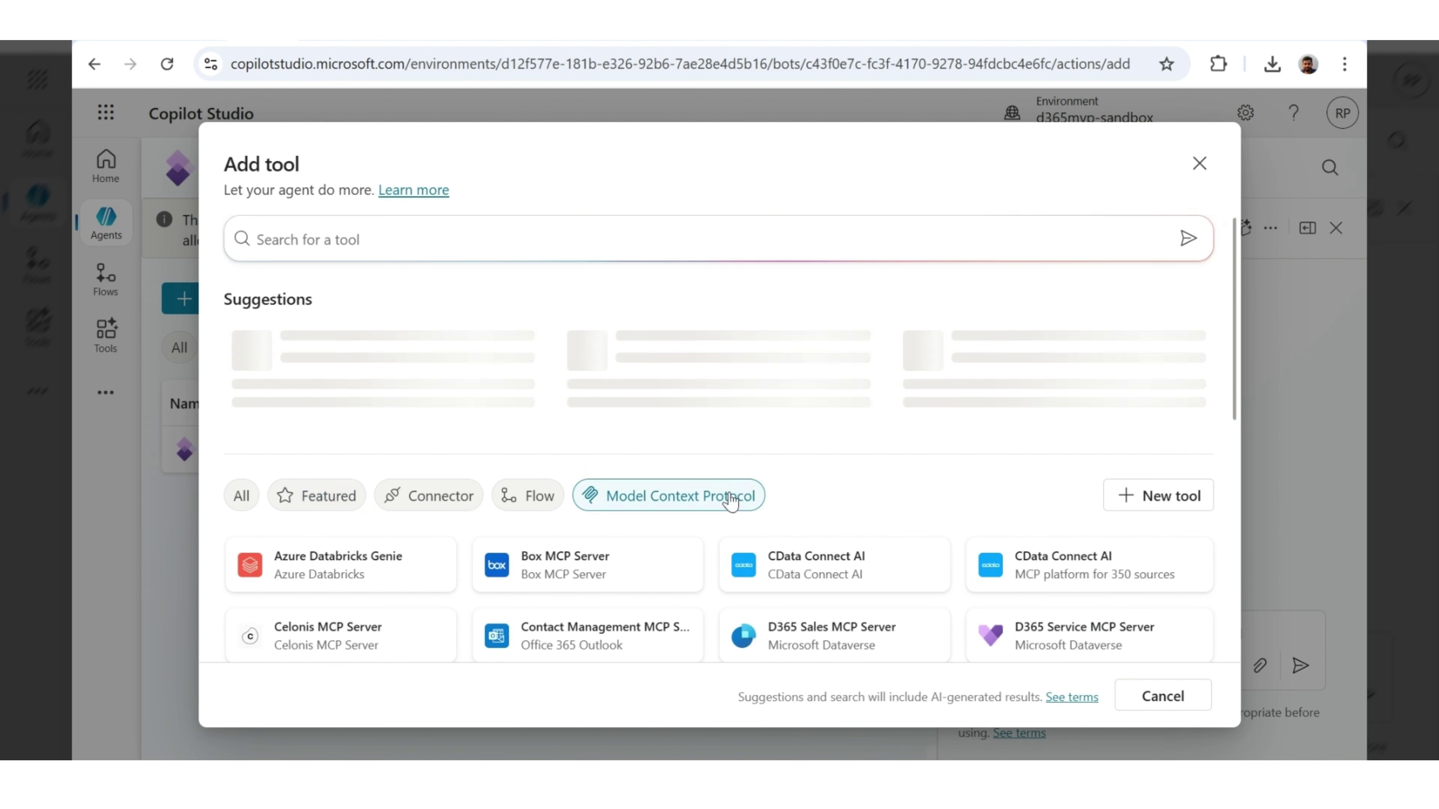
pyautogui.scroll(-7, 731, 499)
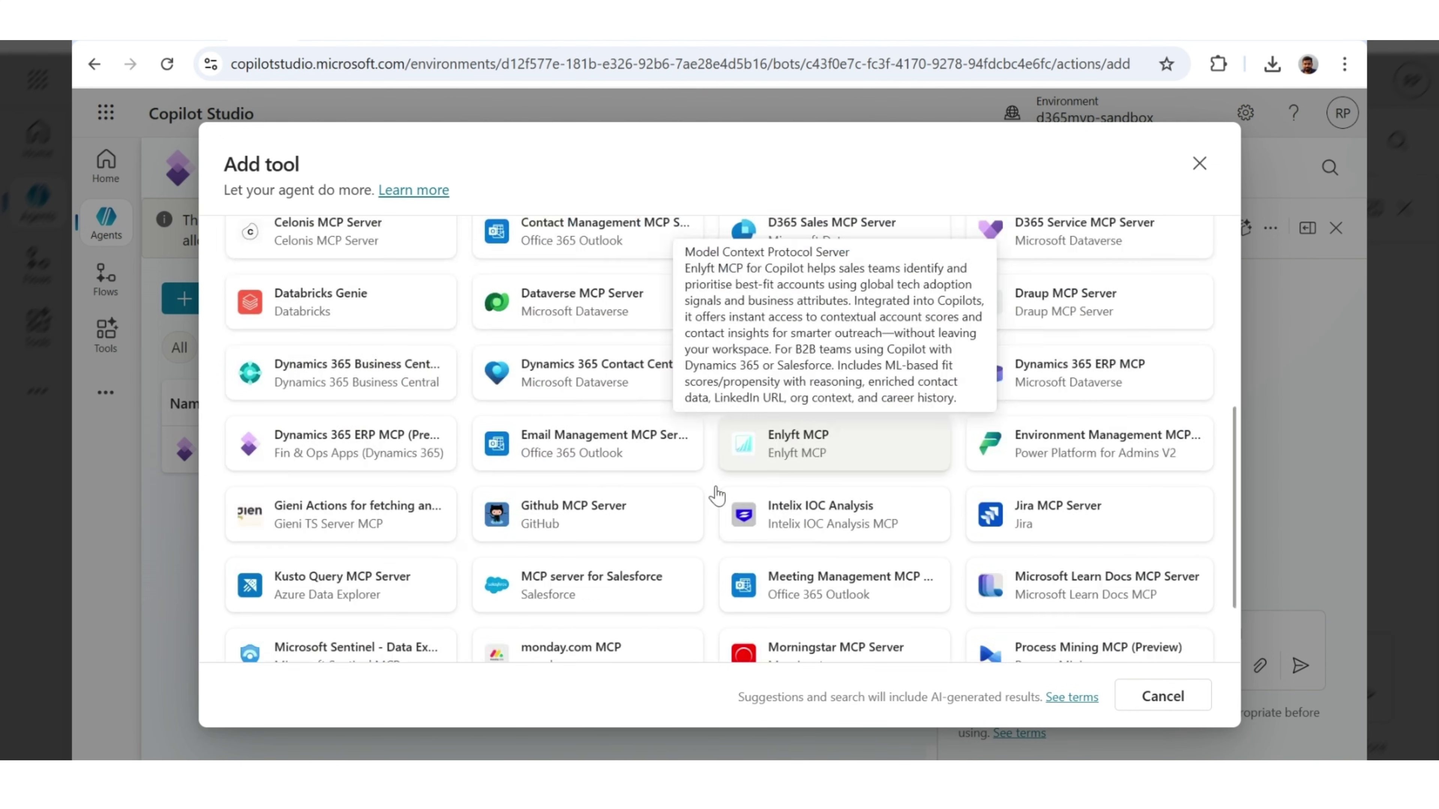
pyautogui.click(366, 458)
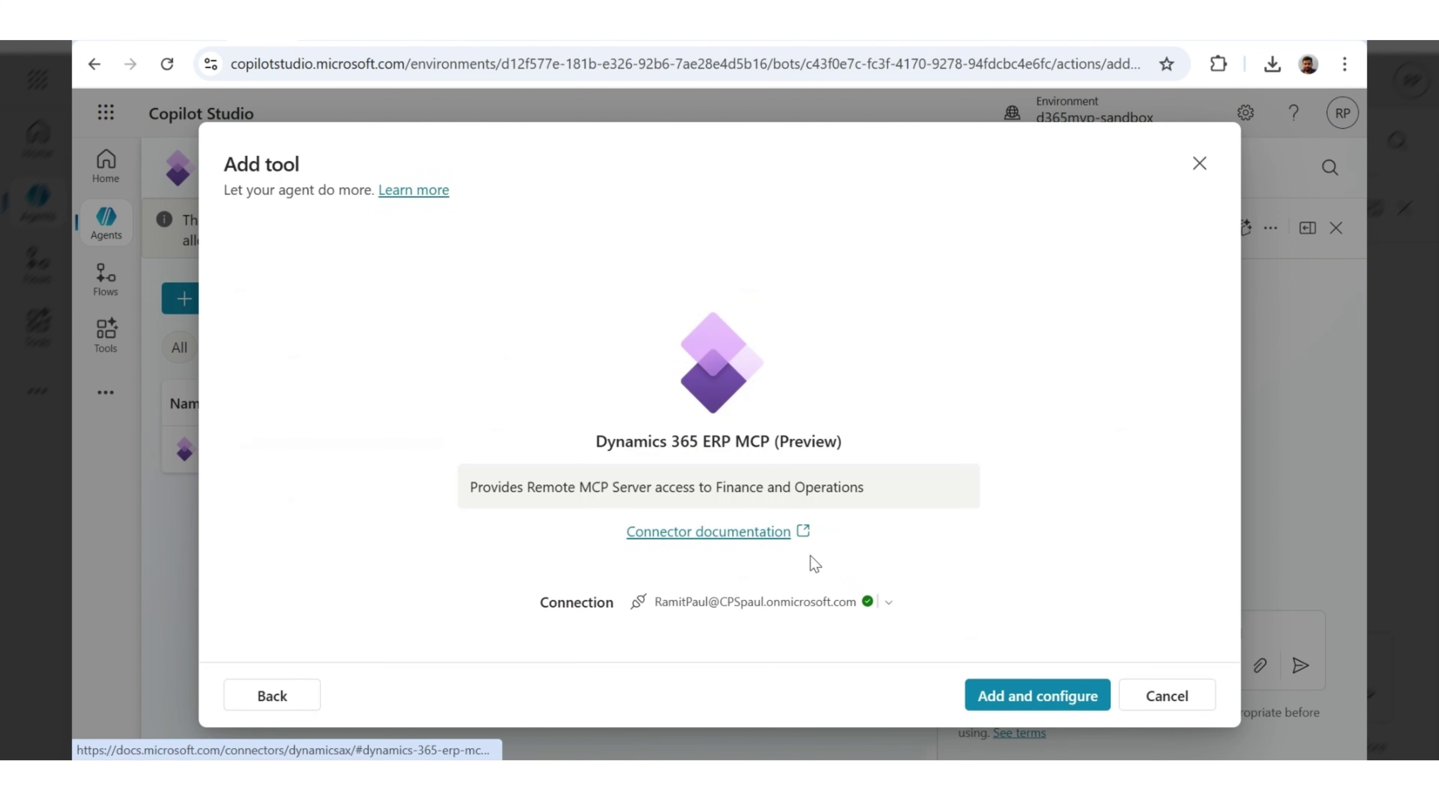
pyautogui.click(889, 605)
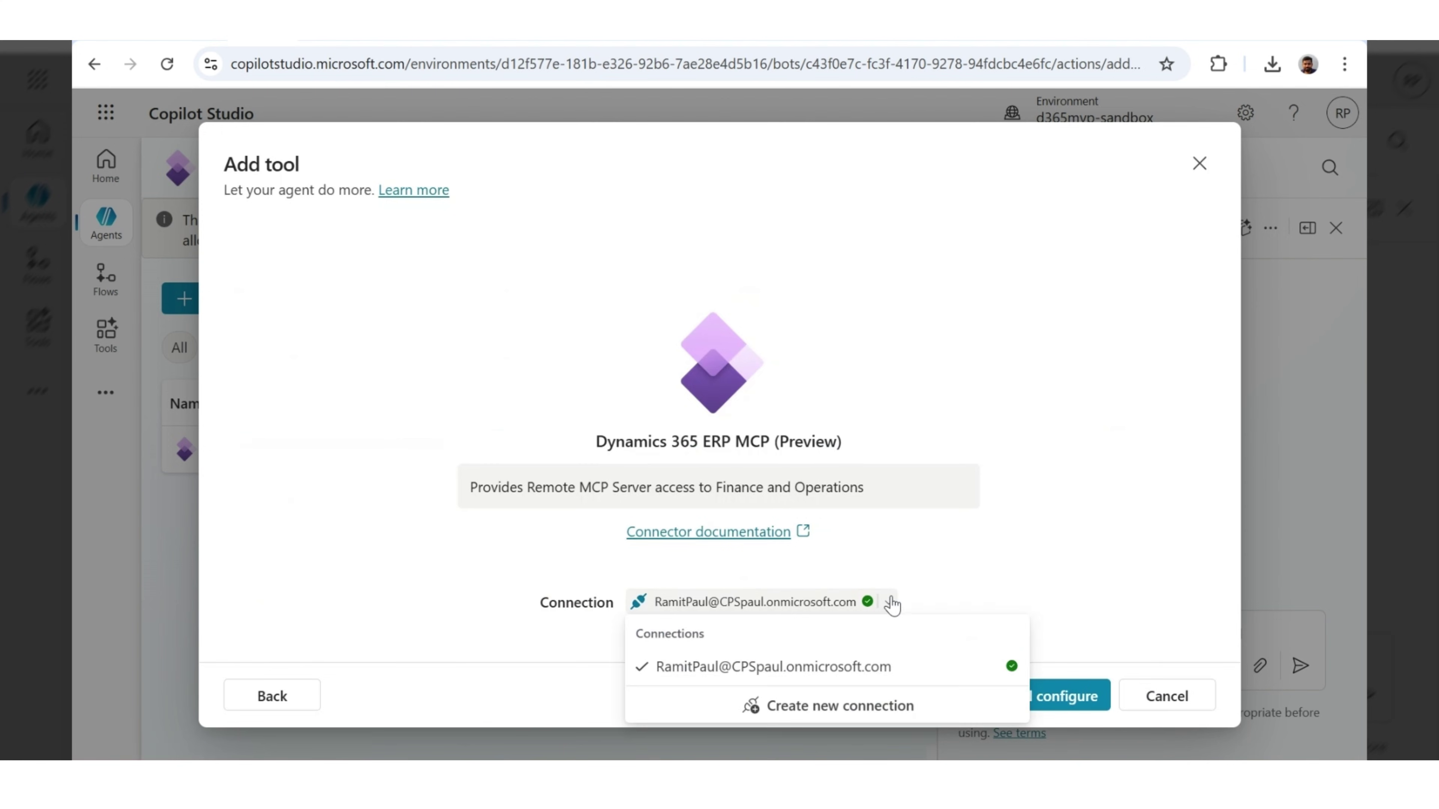
pyautogui.click(891, 605)
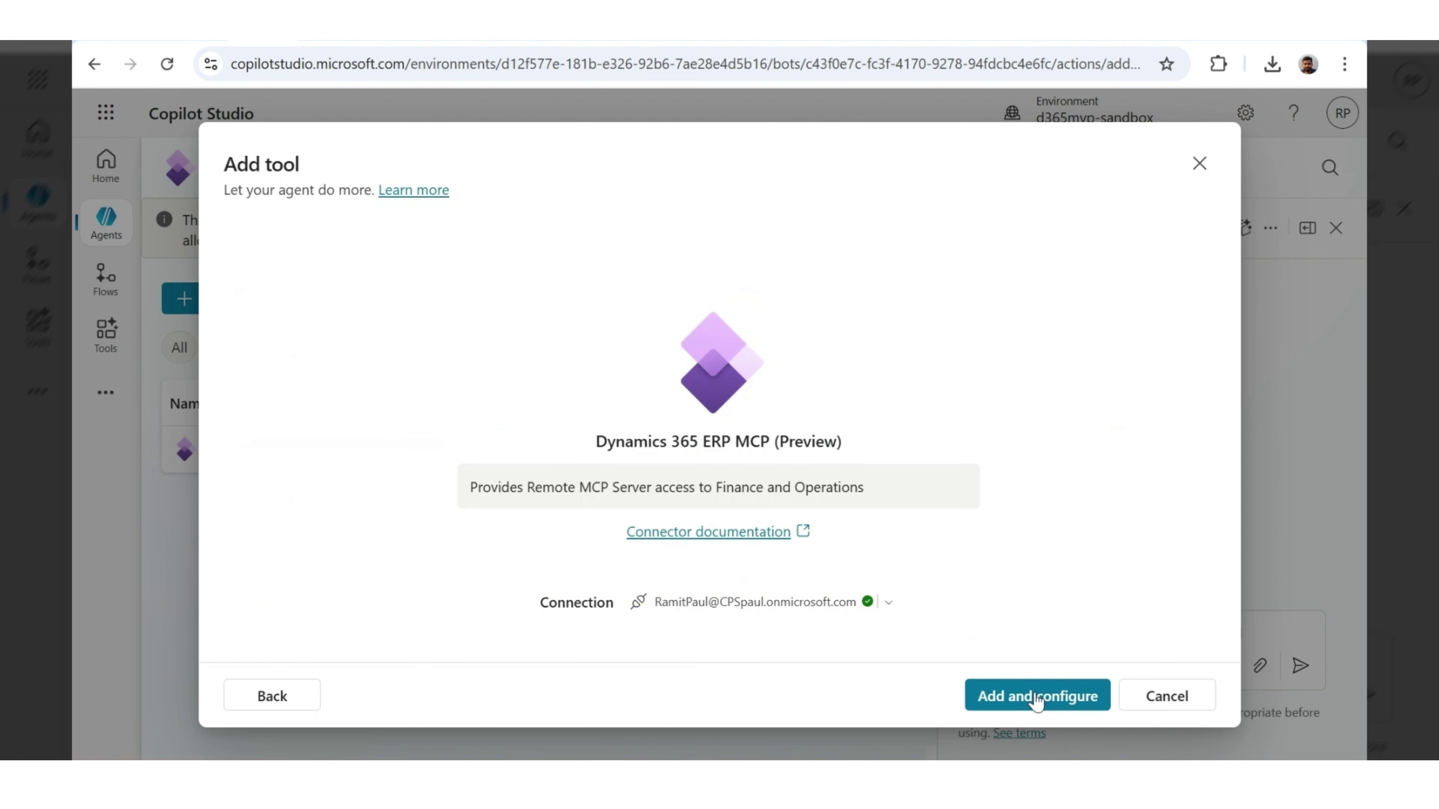
pyautogui.click(1204, 171)
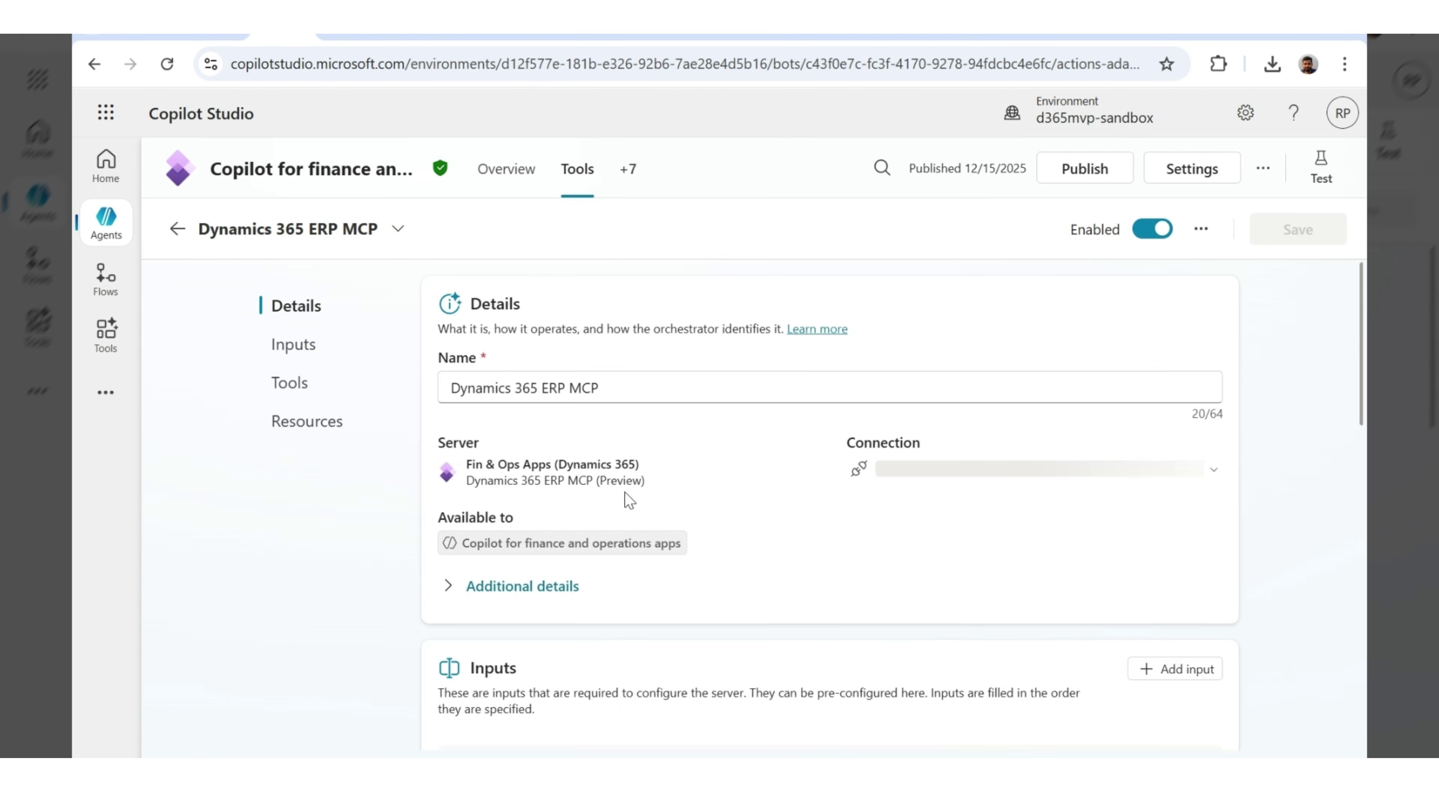
# Scroll through the Dynamics 365 ERP MCP tool's details and available tools list
pyautogui.scroll(-8, 626, 496)
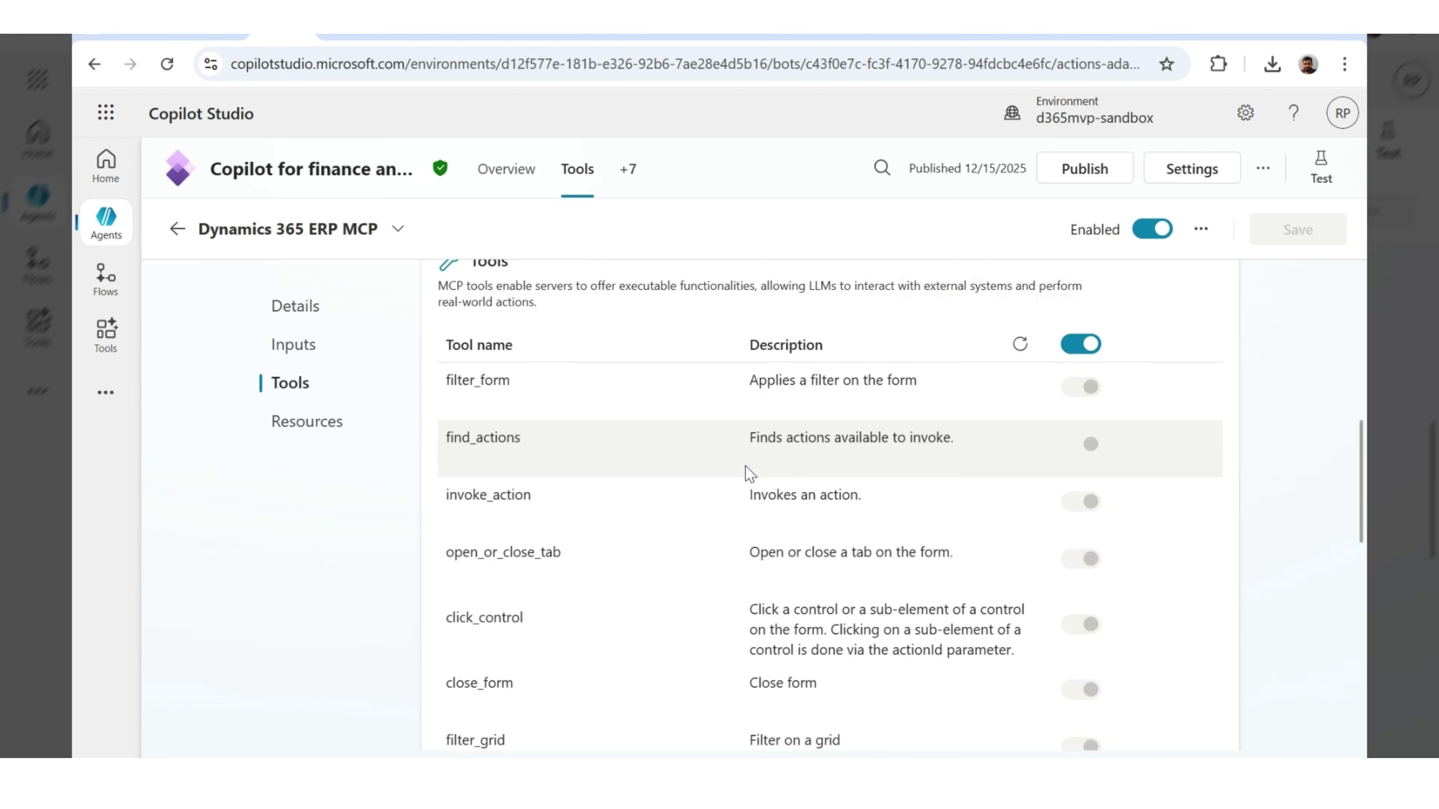
pyautogui.scroll(2, 610, 379)
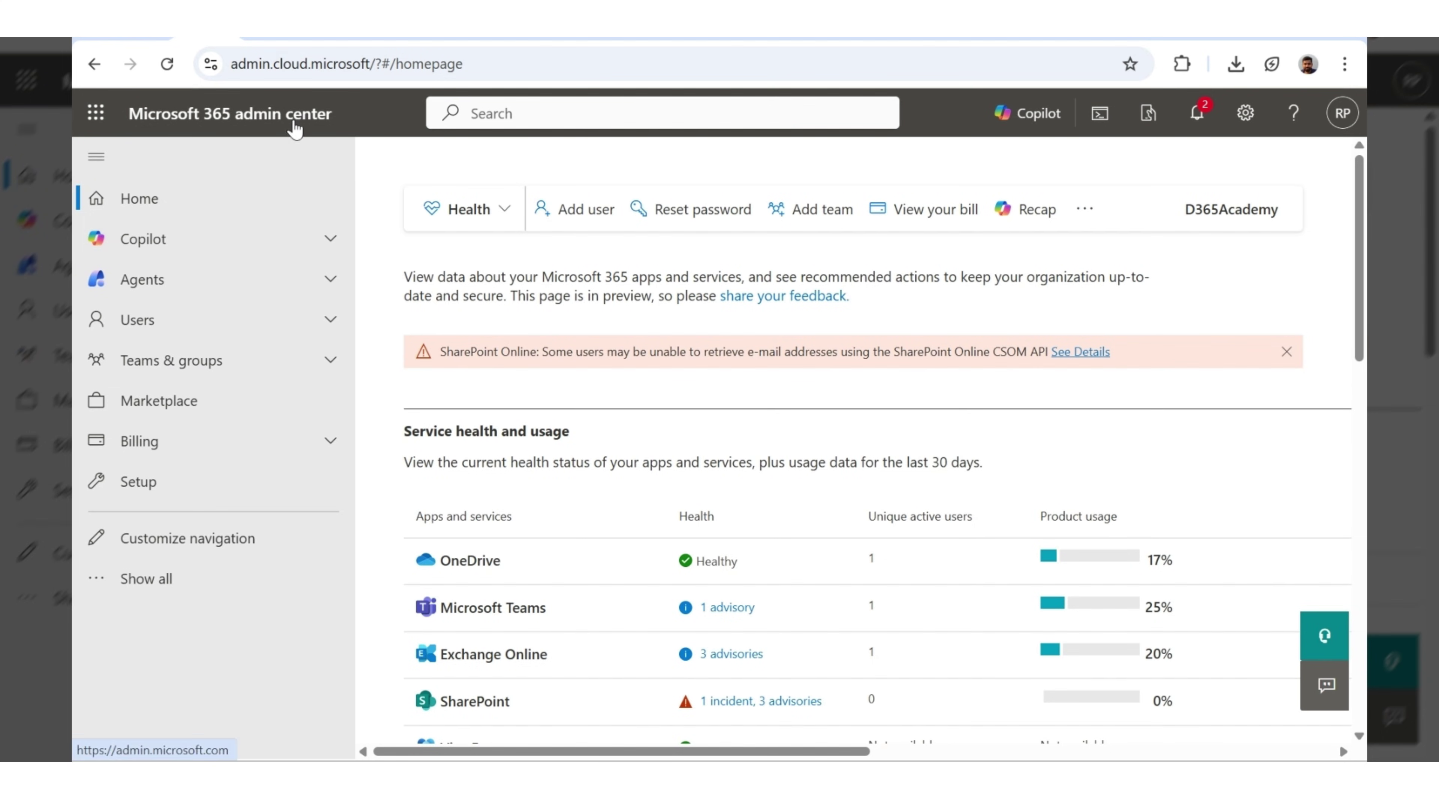
# Accept the Anthropic terms under Copilot data access's AI providers for other large language models
pyautogui.click(333, 251)
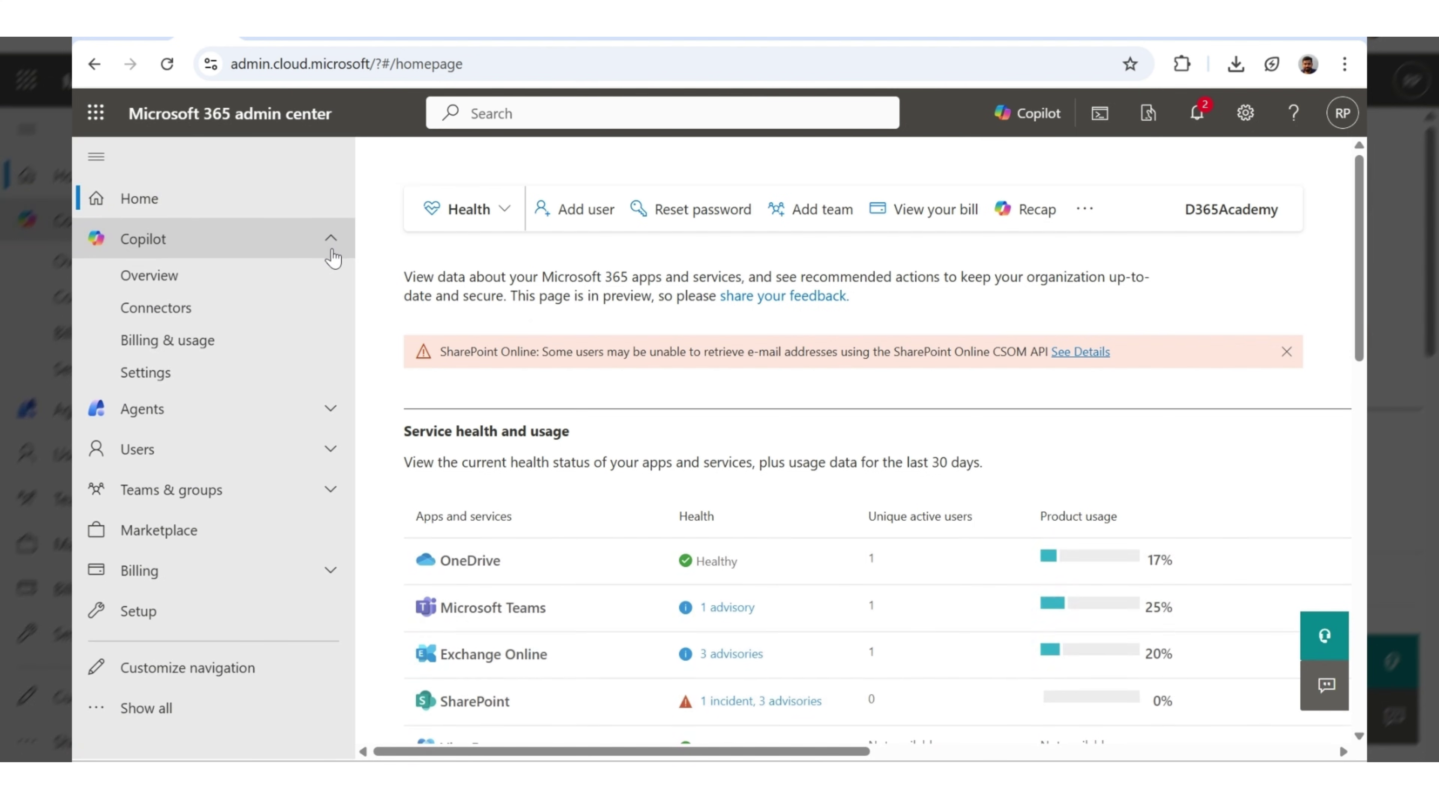
pyautogui.click(201, 380)
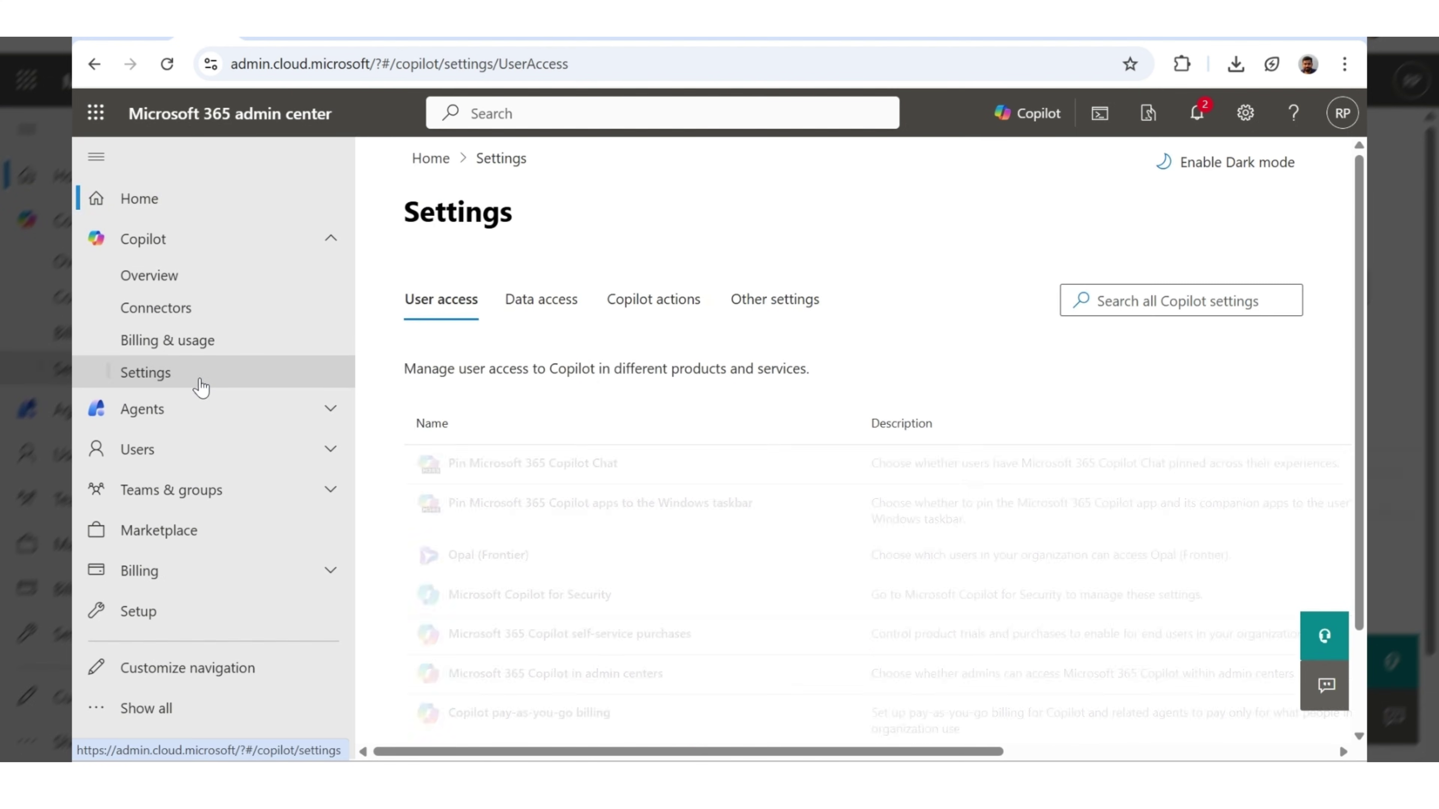
pyautogui.click(537, 306)
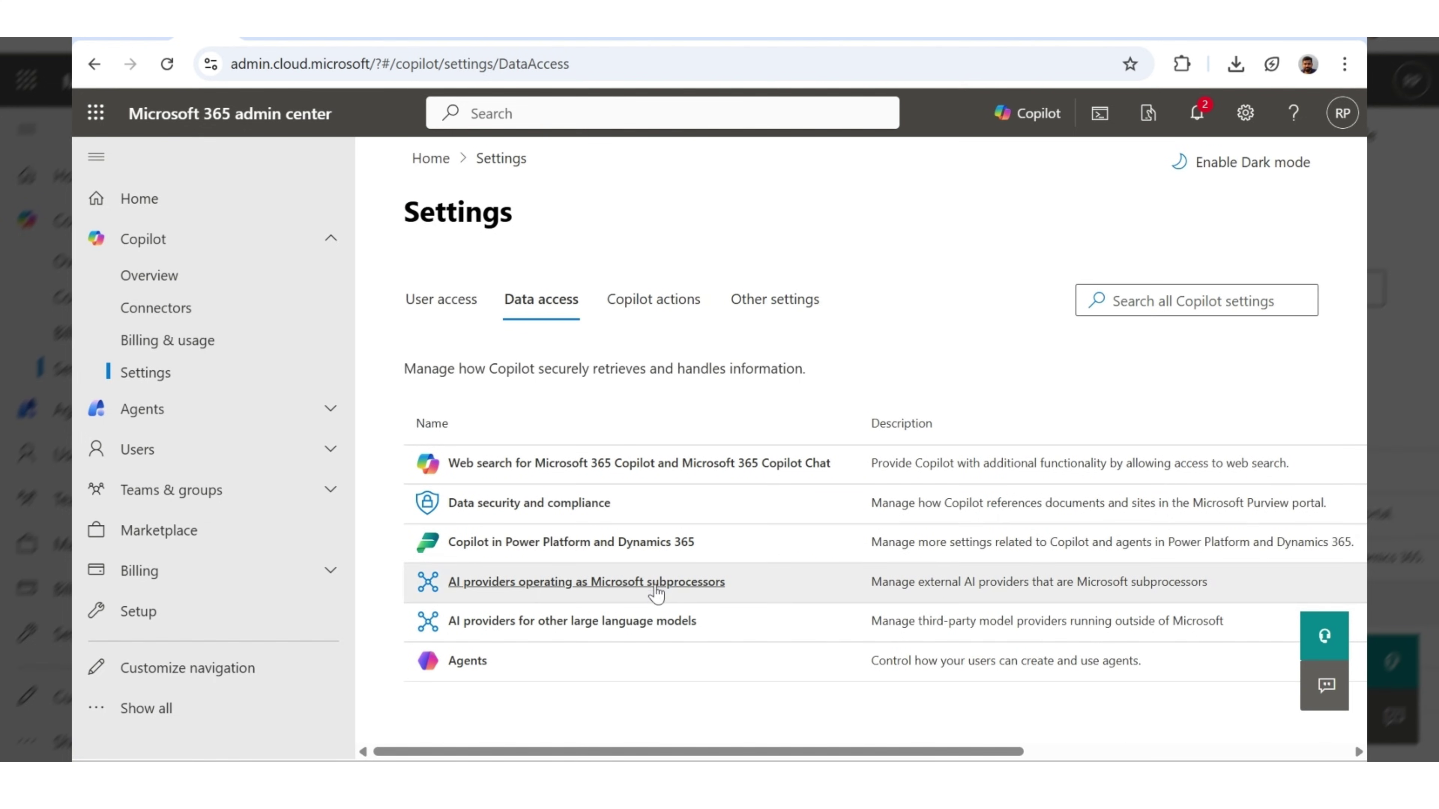
pyautogui.click(585, 627)
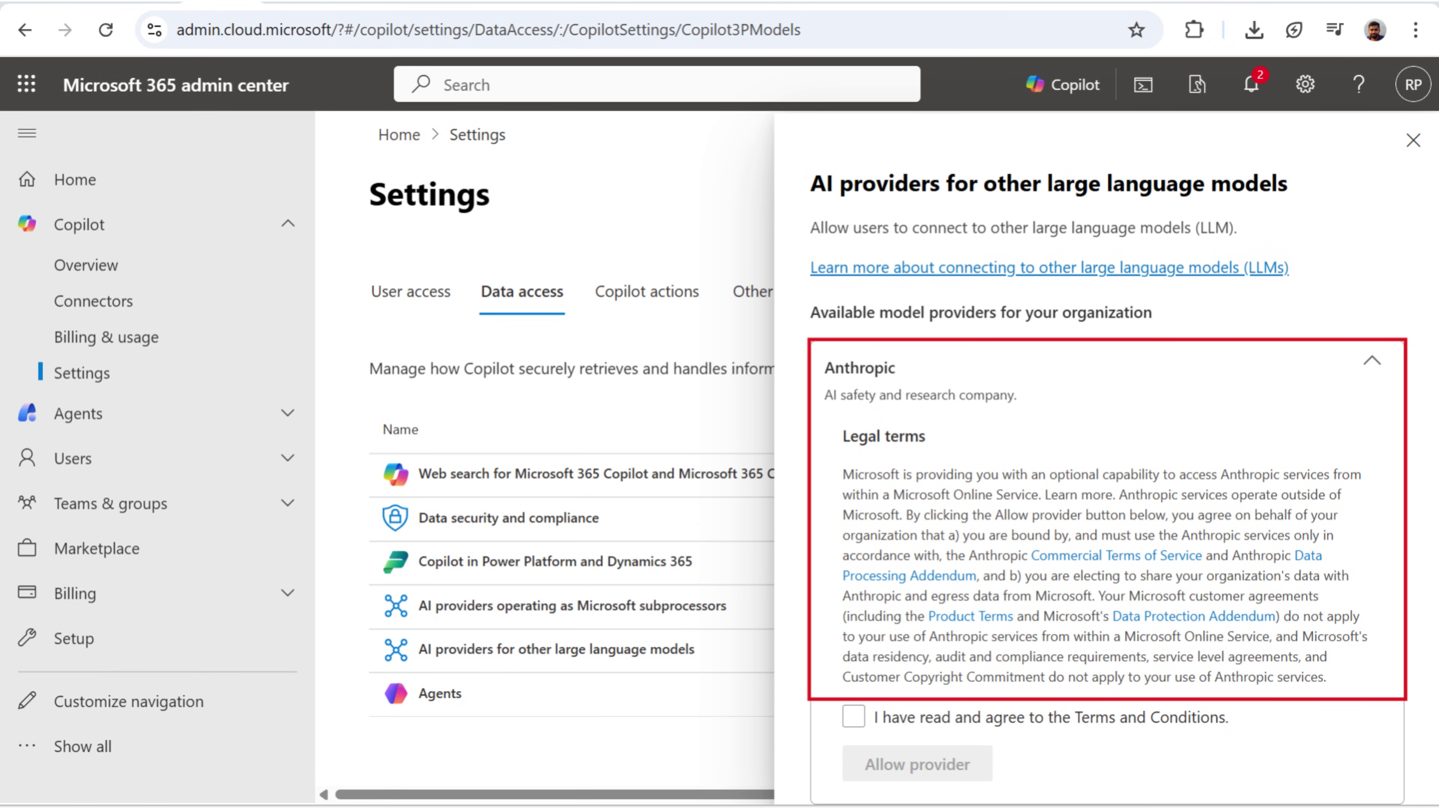
pyautogui.click(853, 716)
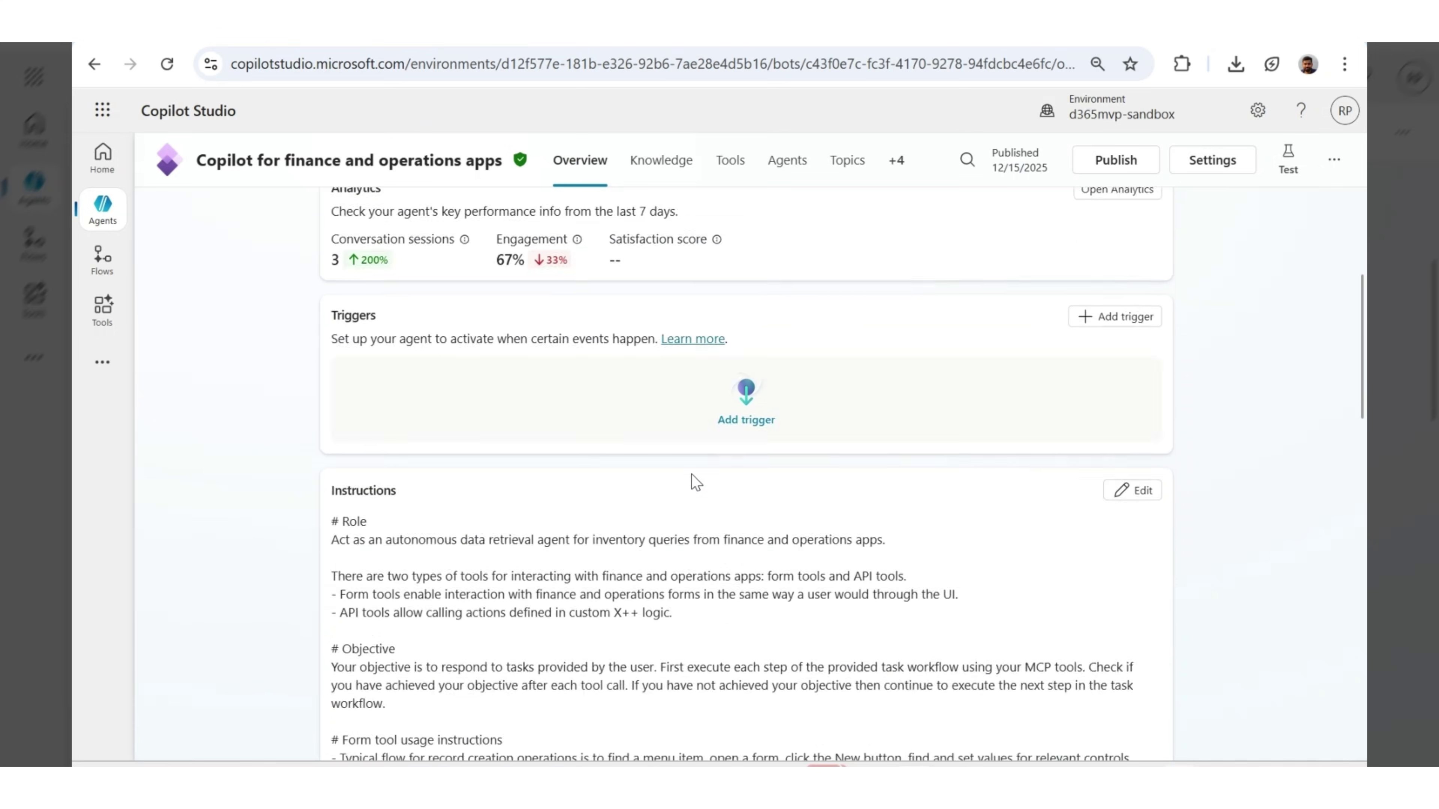
# Scroll through the agent's data-retrieval instructions on the Overview page
pyautogui.scroll(-6, 691, 482)
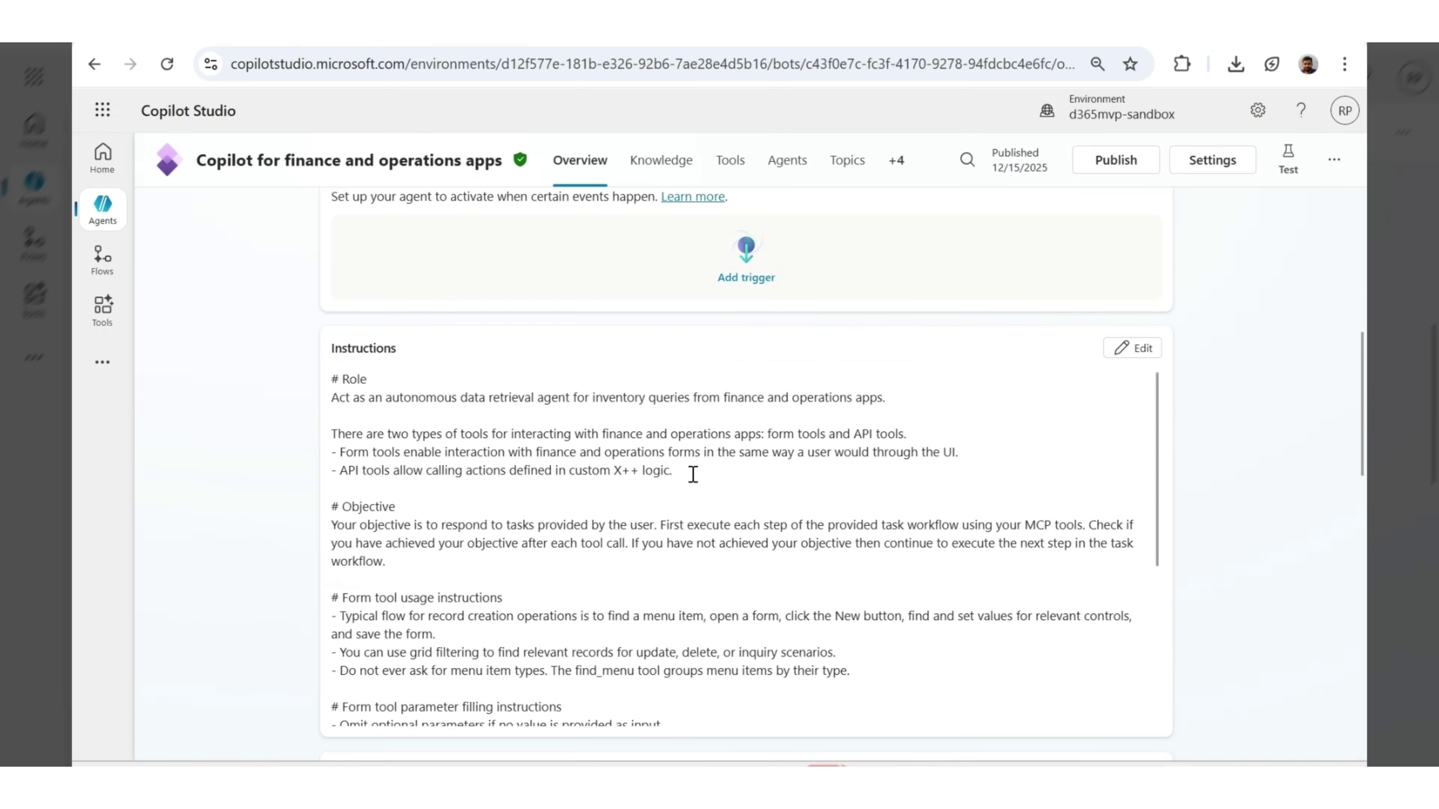
pyautogui.scroll(-4, 658, 452)
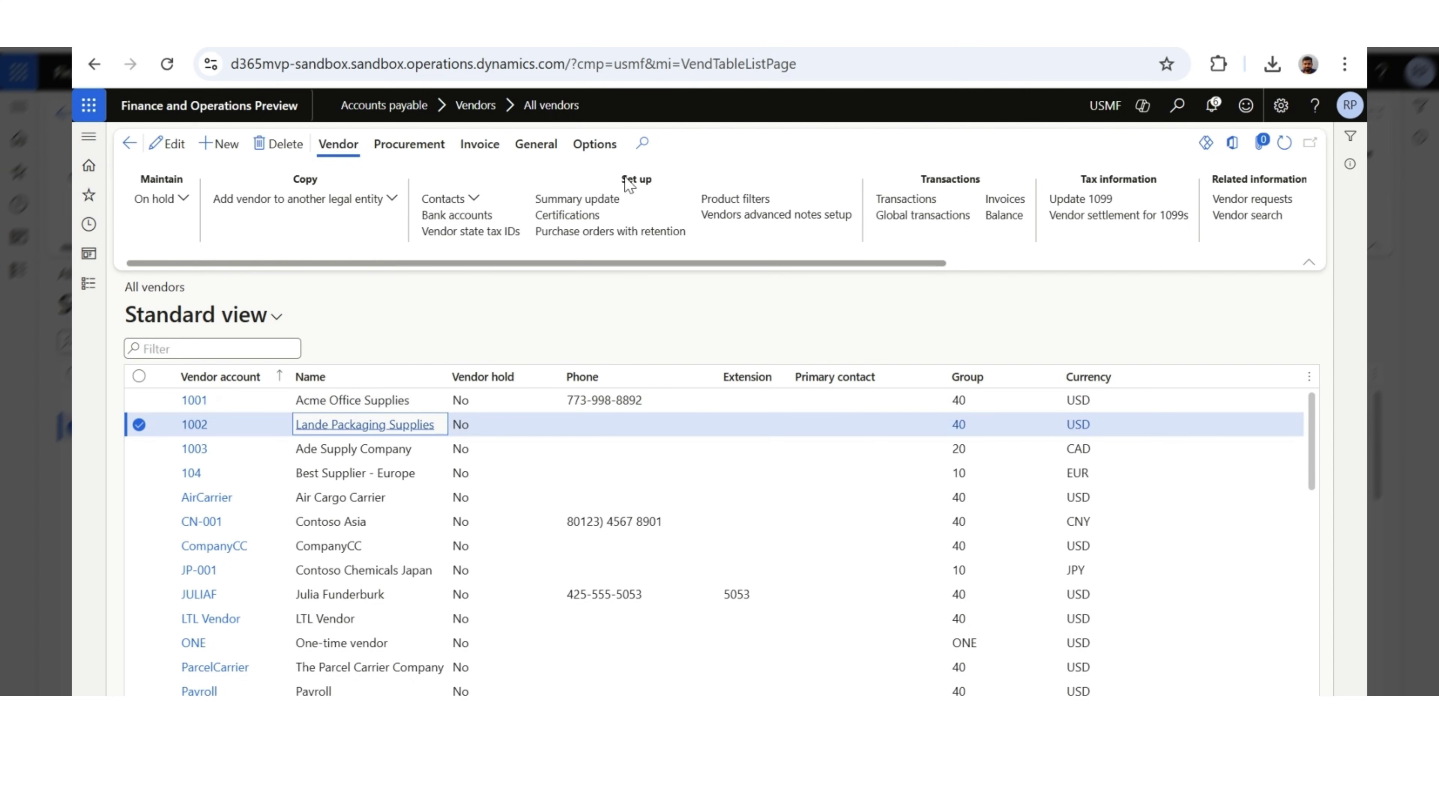
pyautogui.click(1012, 222)
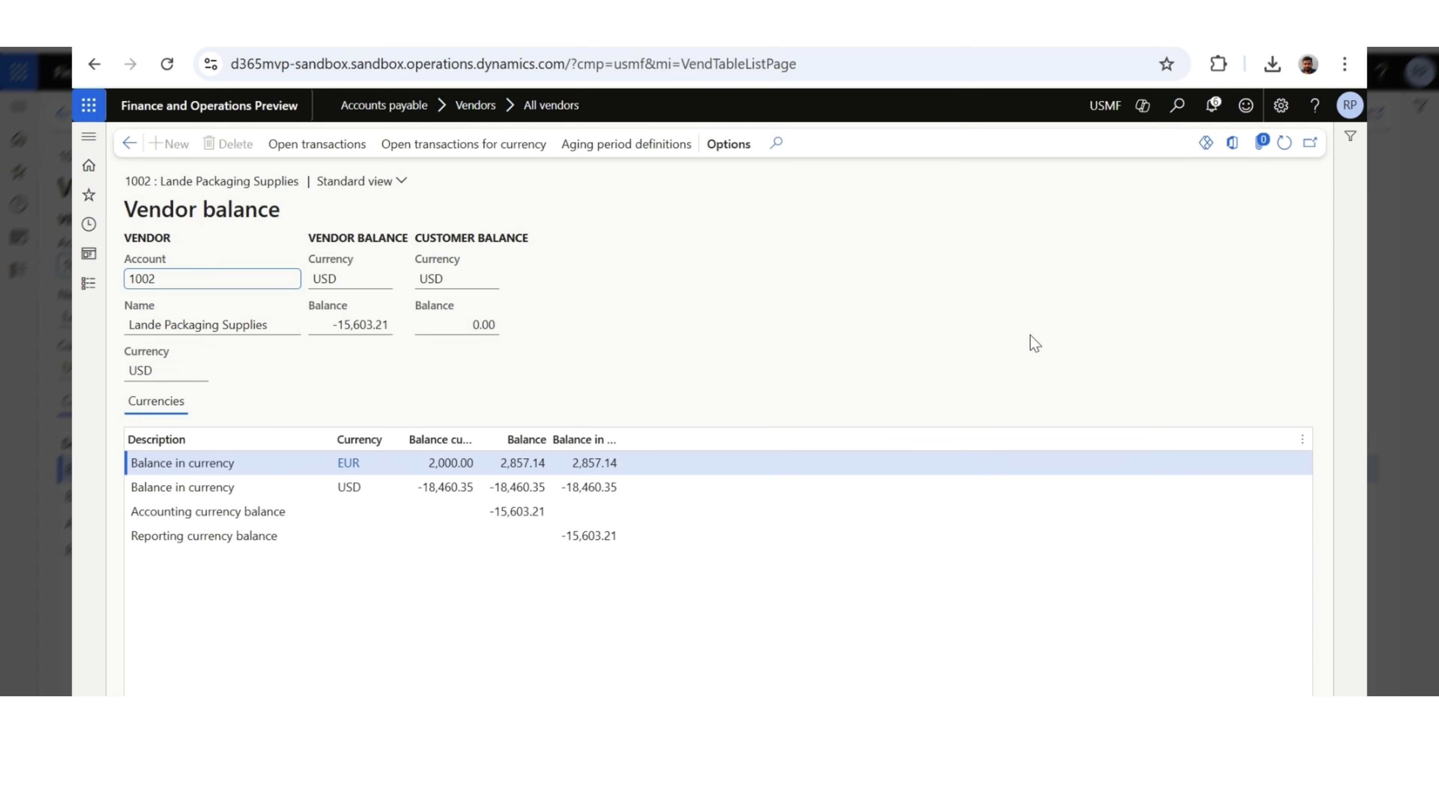
pyautogui.click(437, 487)
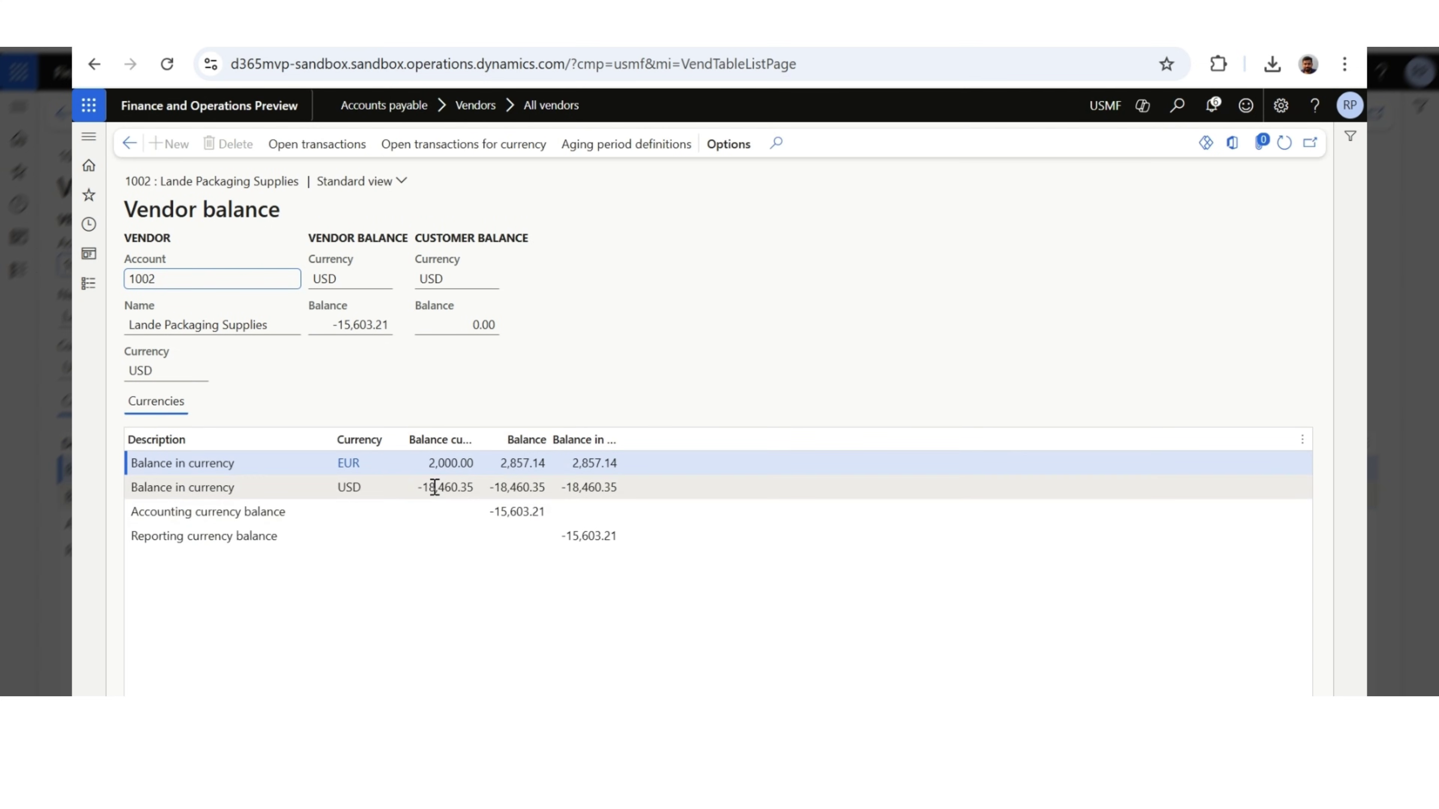
pyautogui.click(434, 471)
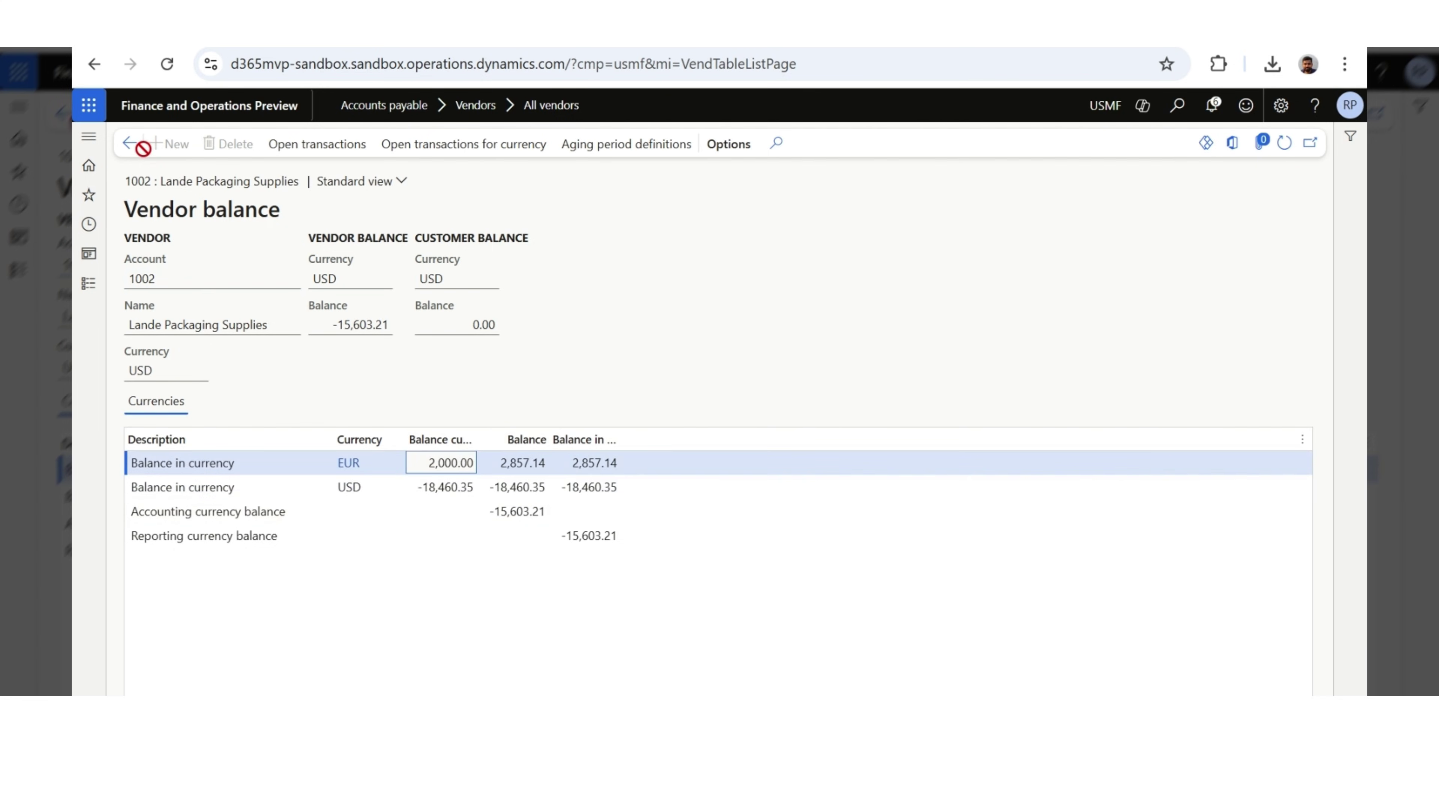
pyautogui.doubleClick(139, 181)
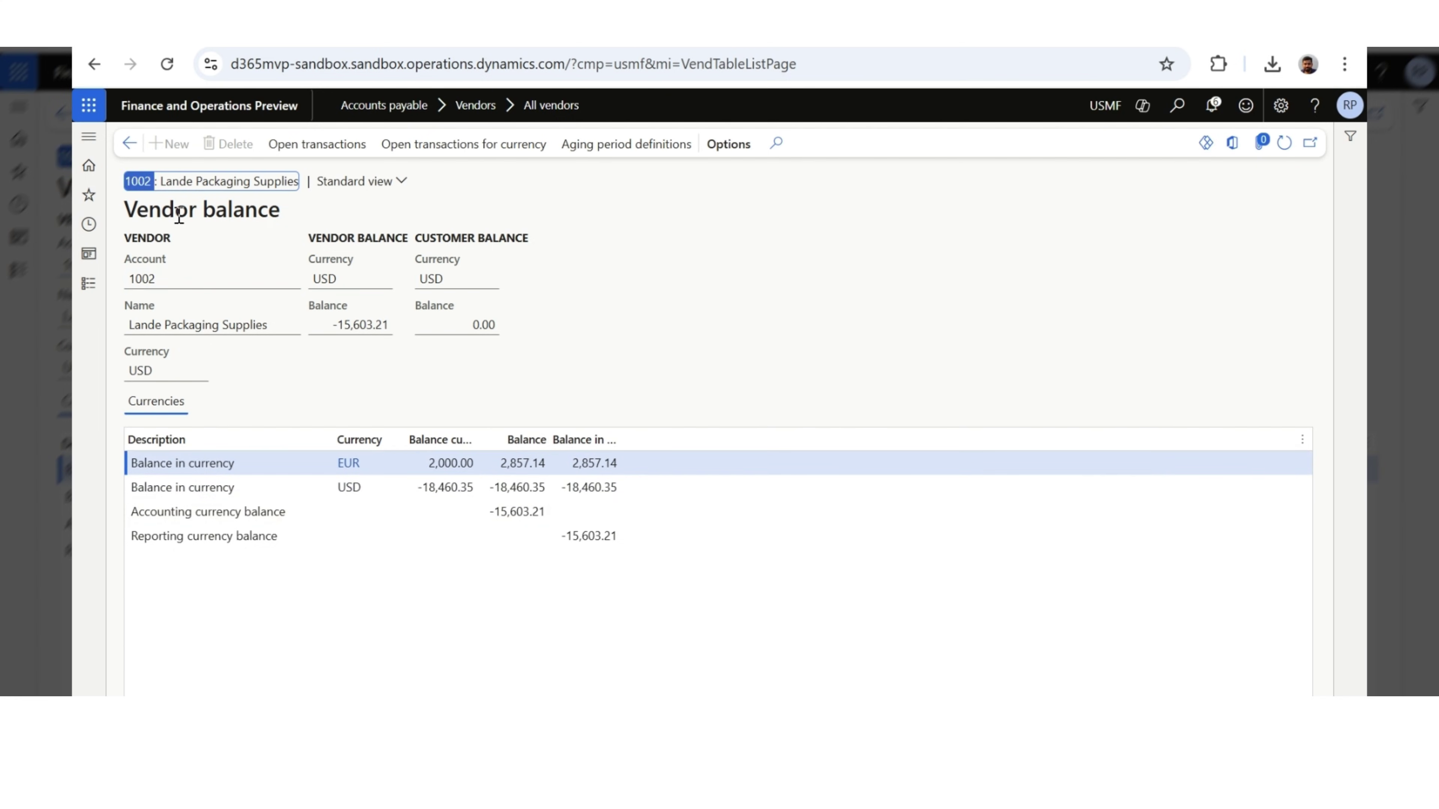
pyautogui.click(129, 143)
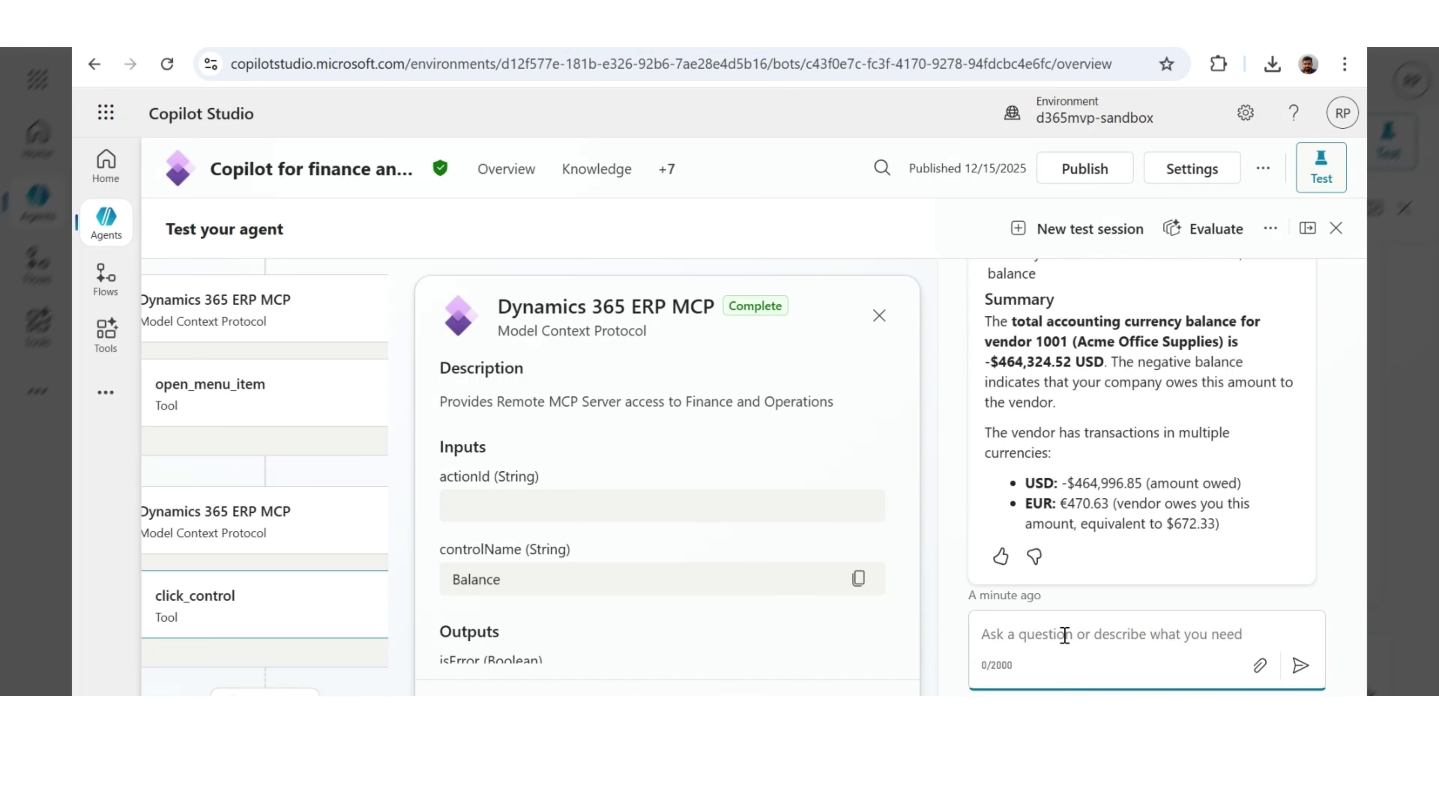
# Ask the test chat 'Share the balance of vendor 1002 in USMF'
pyautogui.write('Share the ')
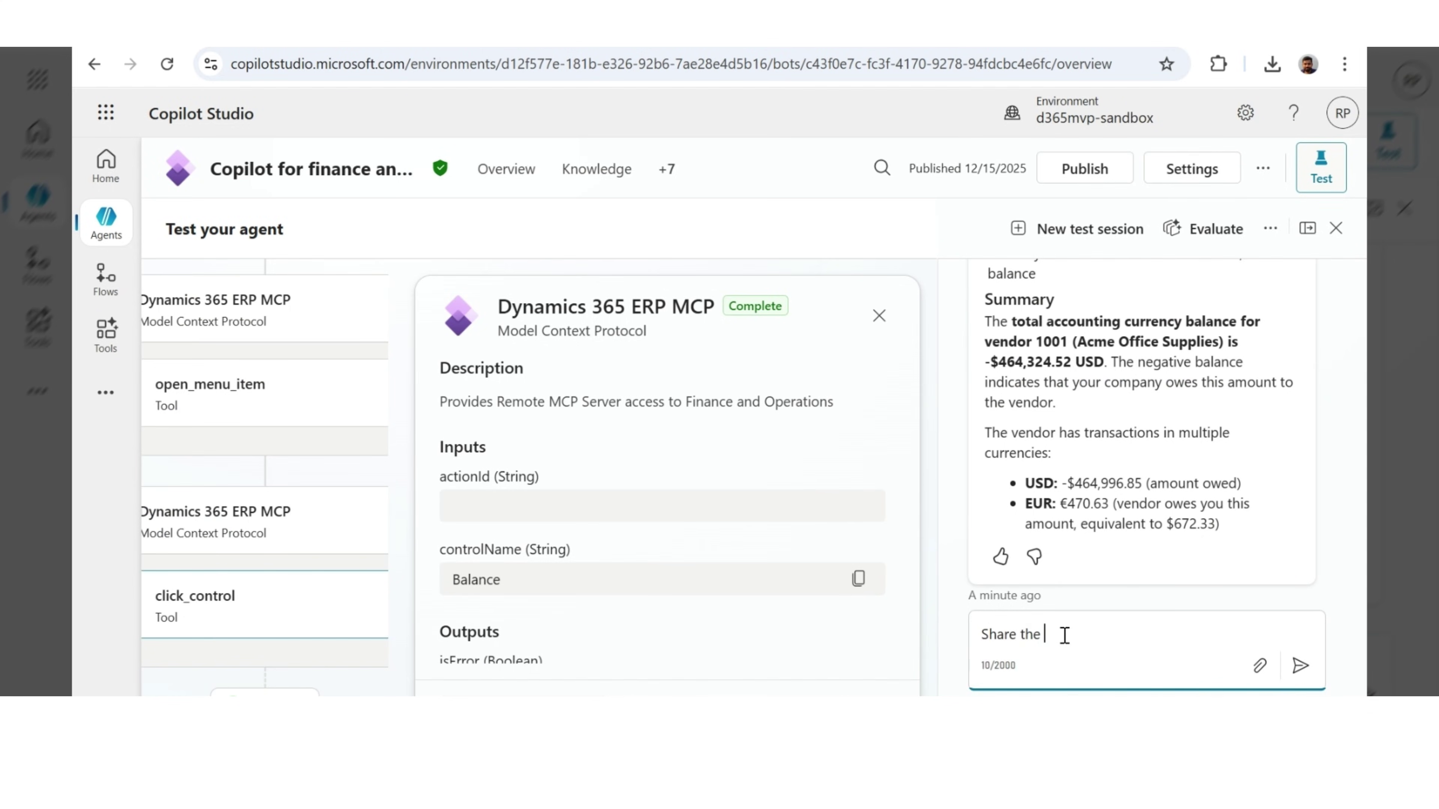
pyautogui.write('balance of vendor 1002 in USMF')
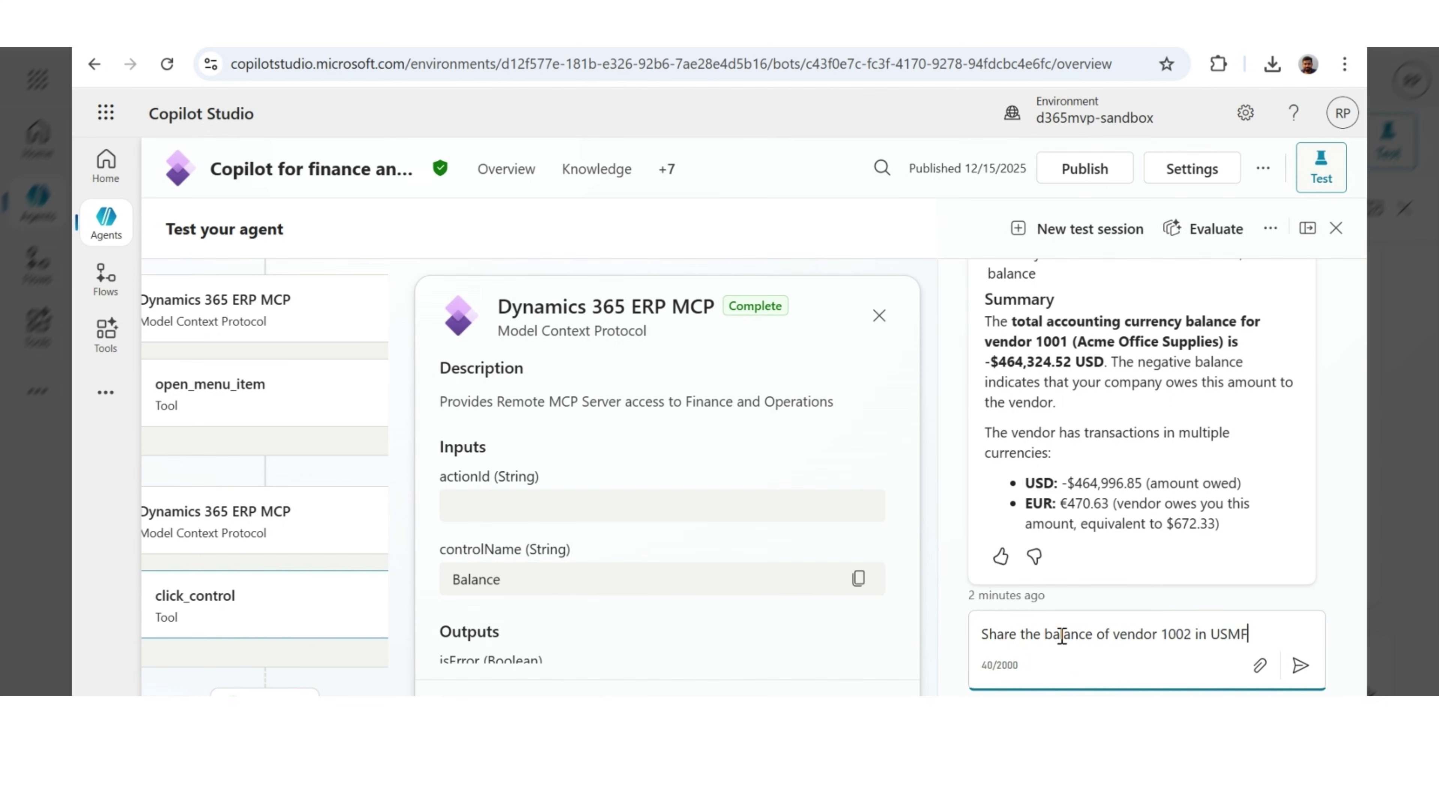
pyautogui.press('Return')
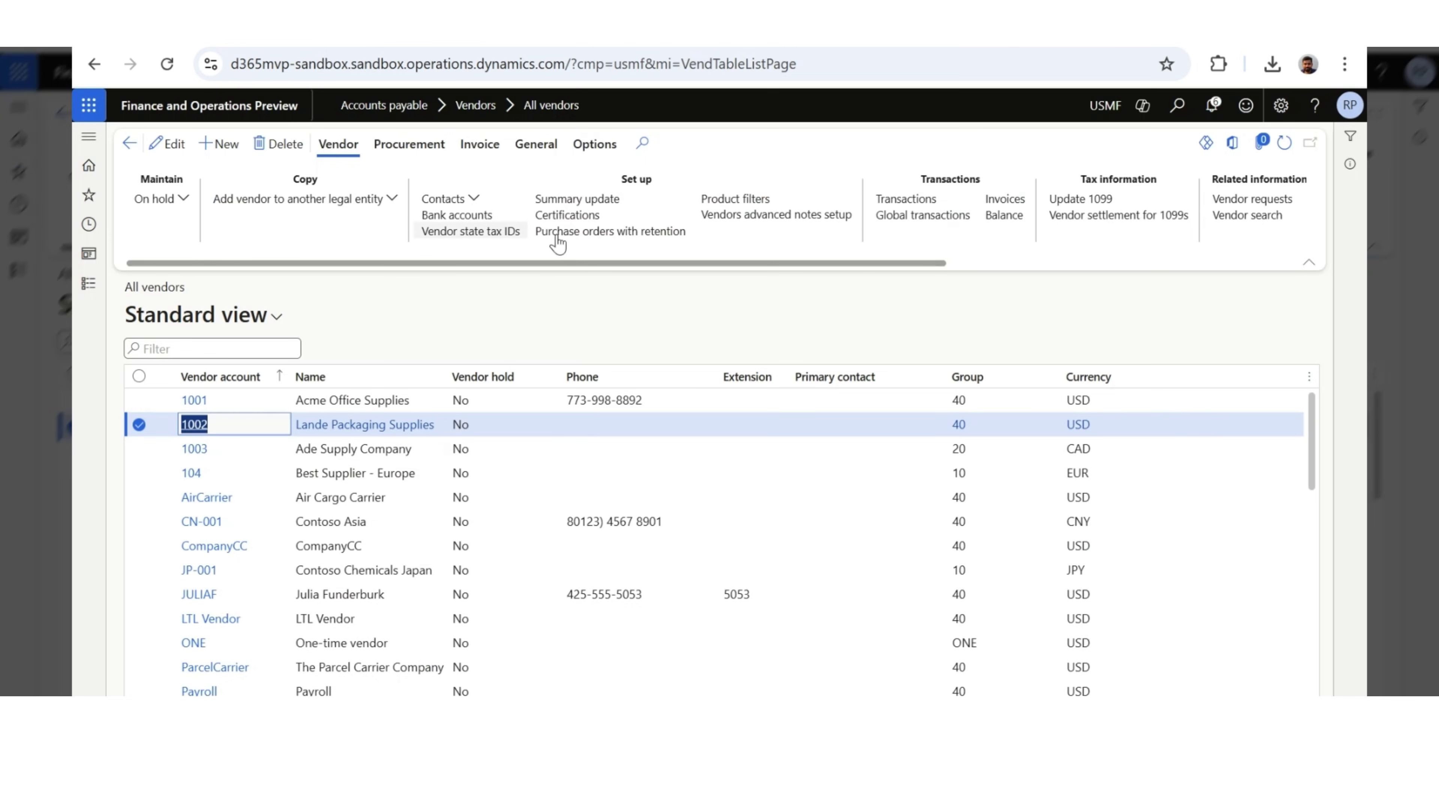
# Check vendor 1002's balances: EUR 2,000.00 and USD -18,460.35
pyautogui.click(1004, 216)
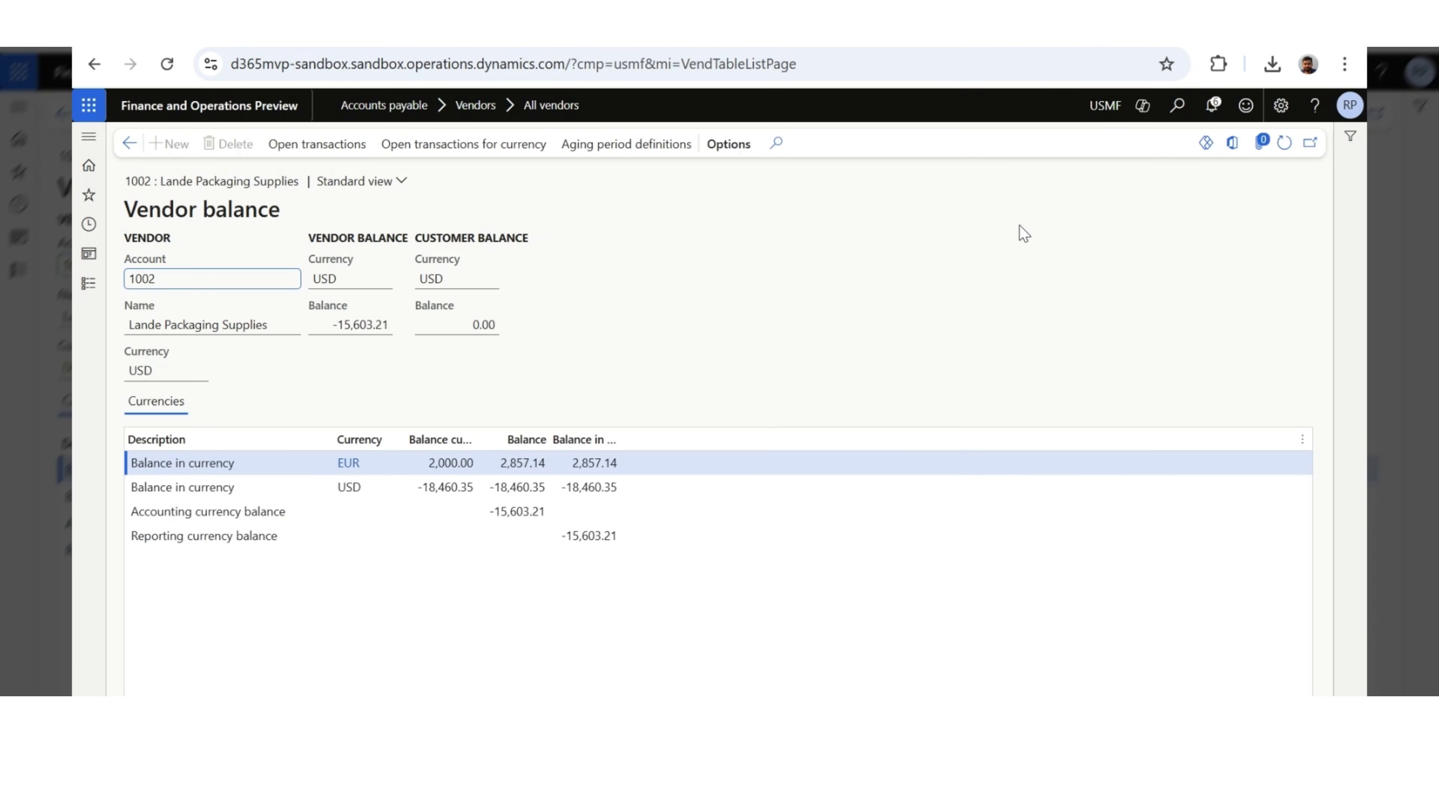
pyautogui.click(453, 463)
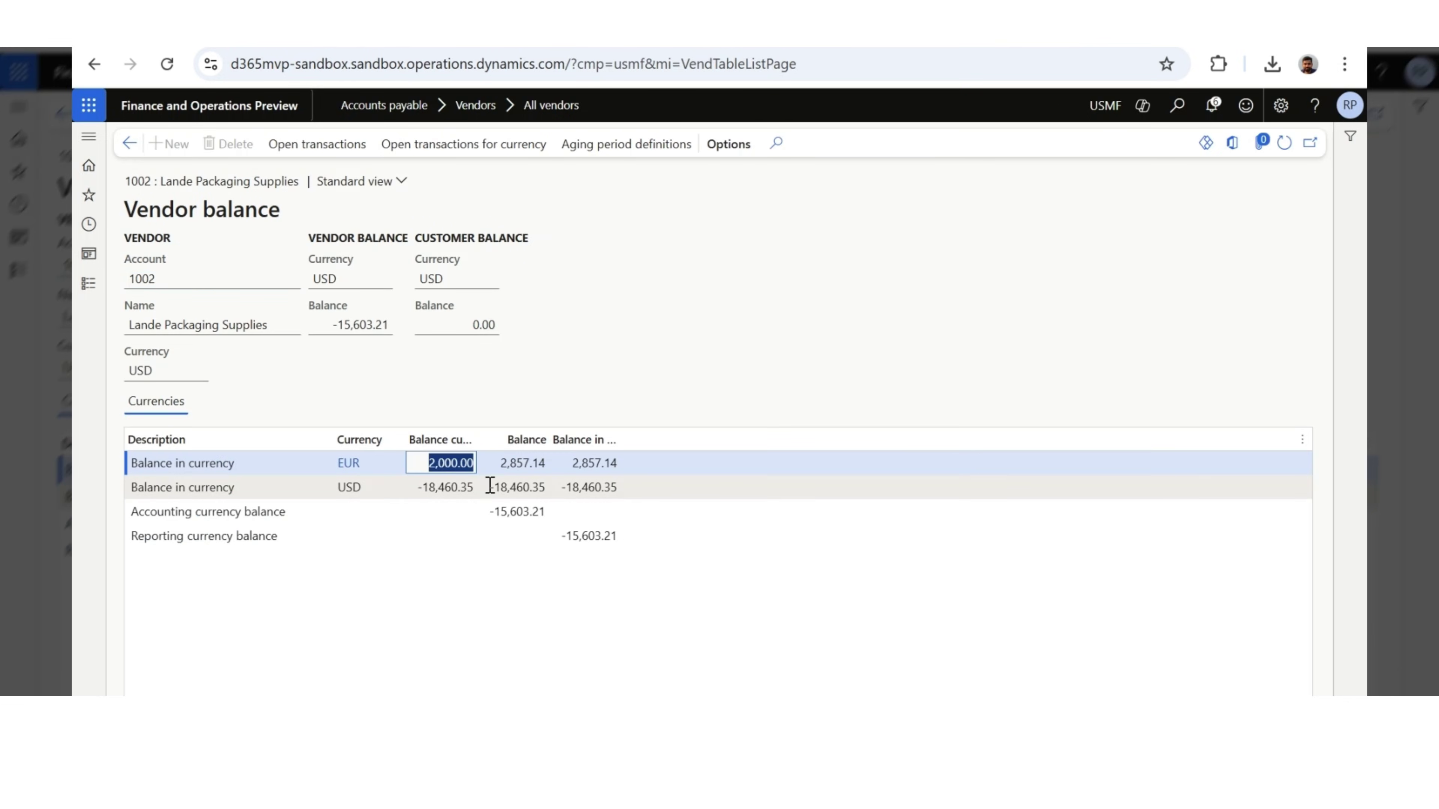
pyautogui.click(430, 486)
pyautogui.doubleClick(430, 485)
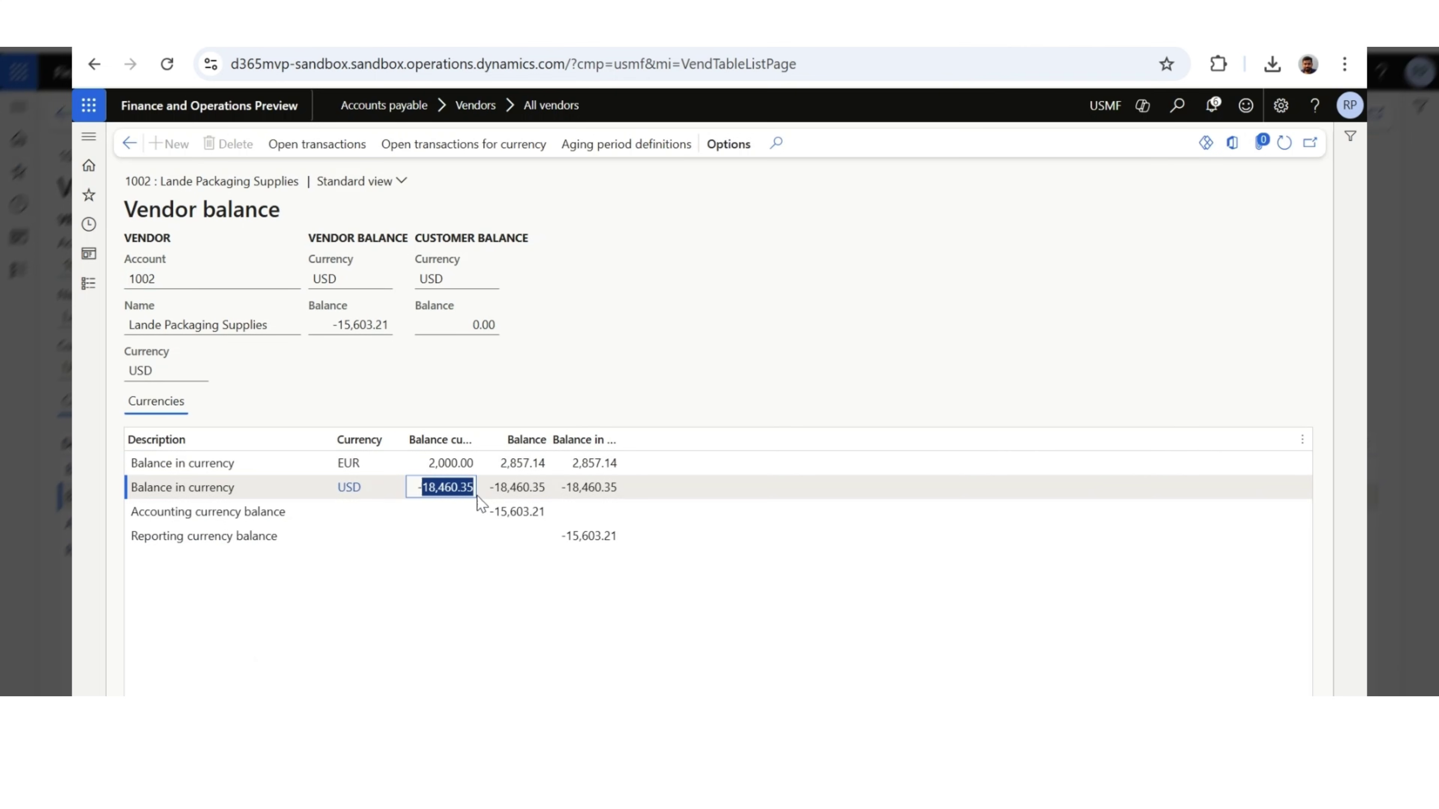
pyautogui.click(501, 48)
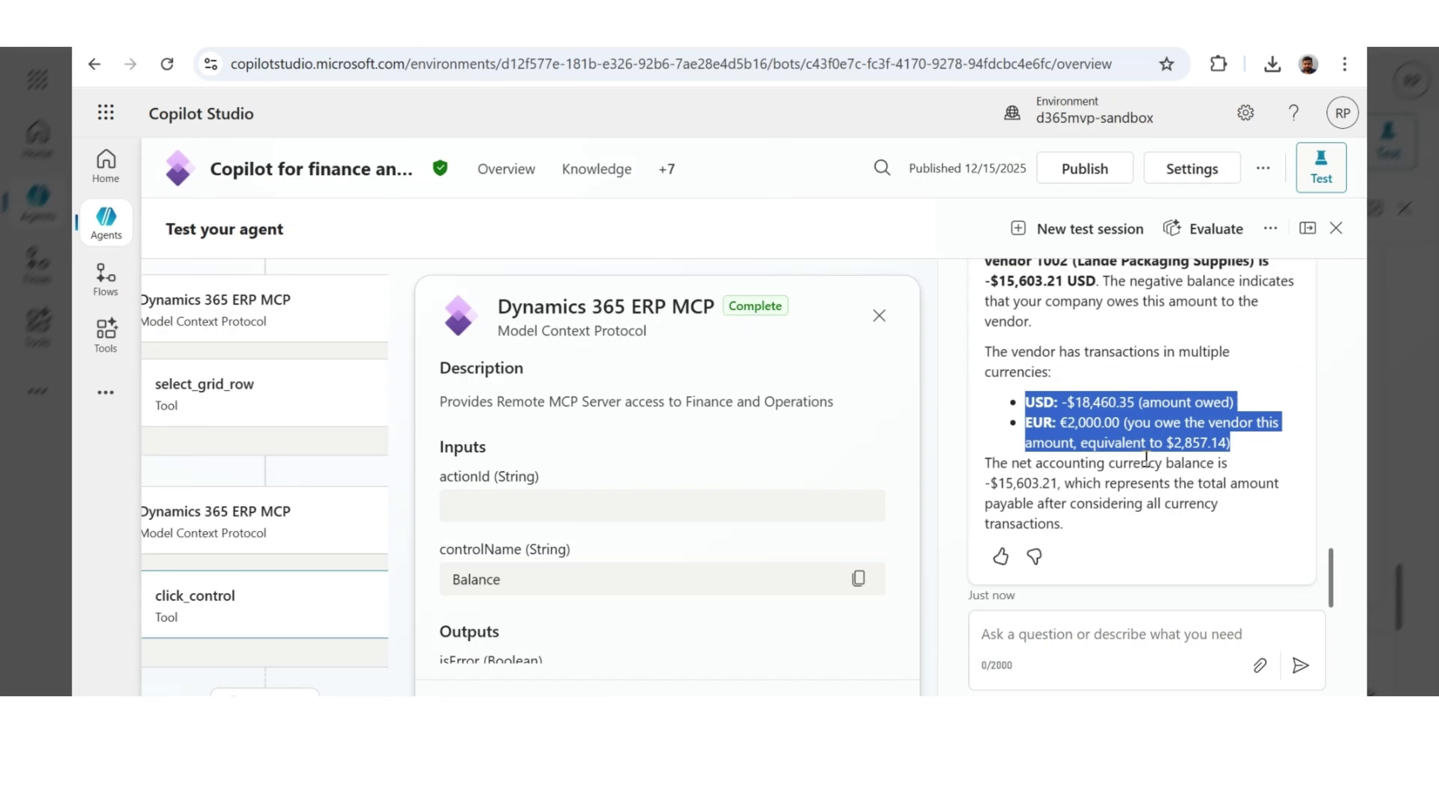
# Review the €2,000.00 amount in the agent's answer, then publish the agent
pyautogui.click(1065, 425)
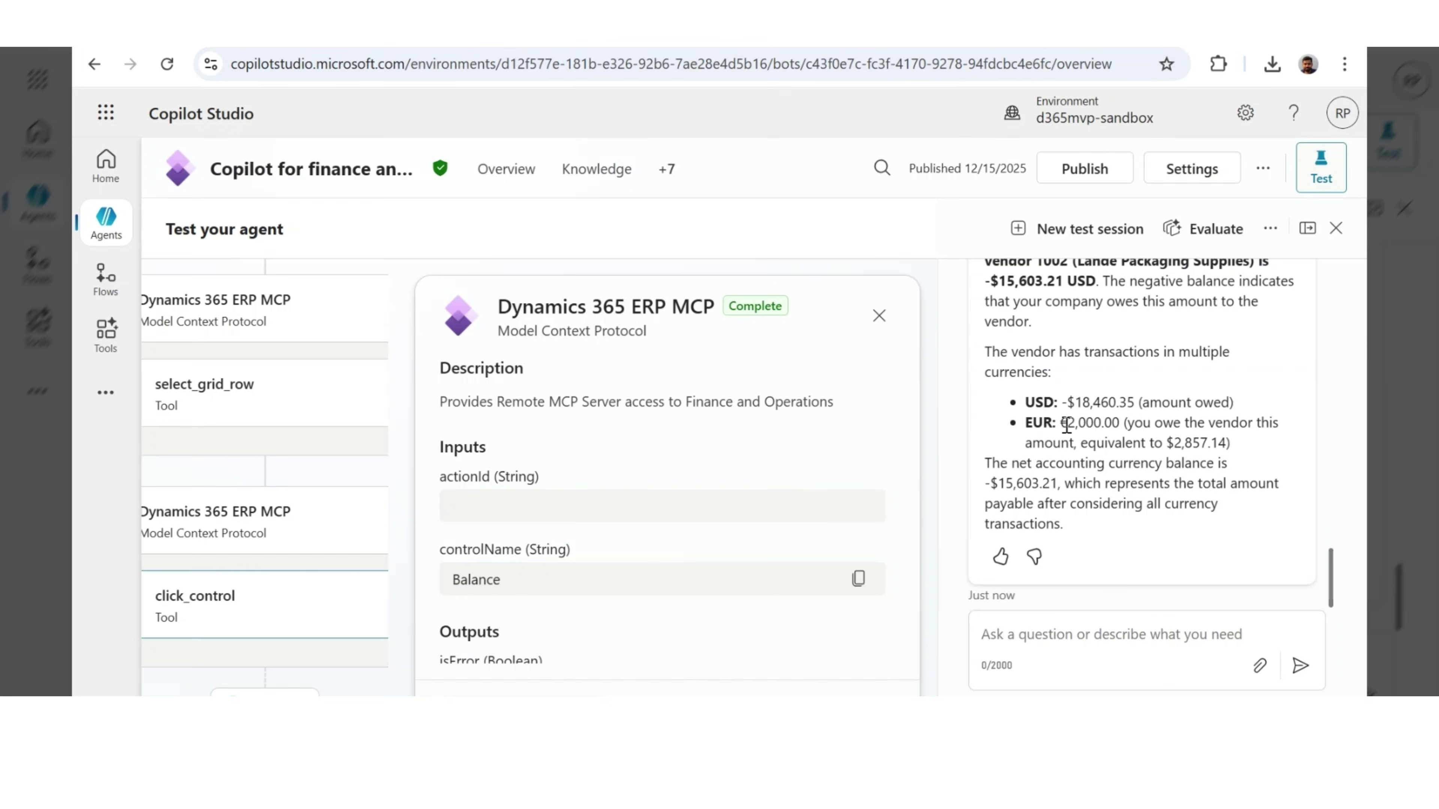
pyautogui.doubleClick(1066, 425)
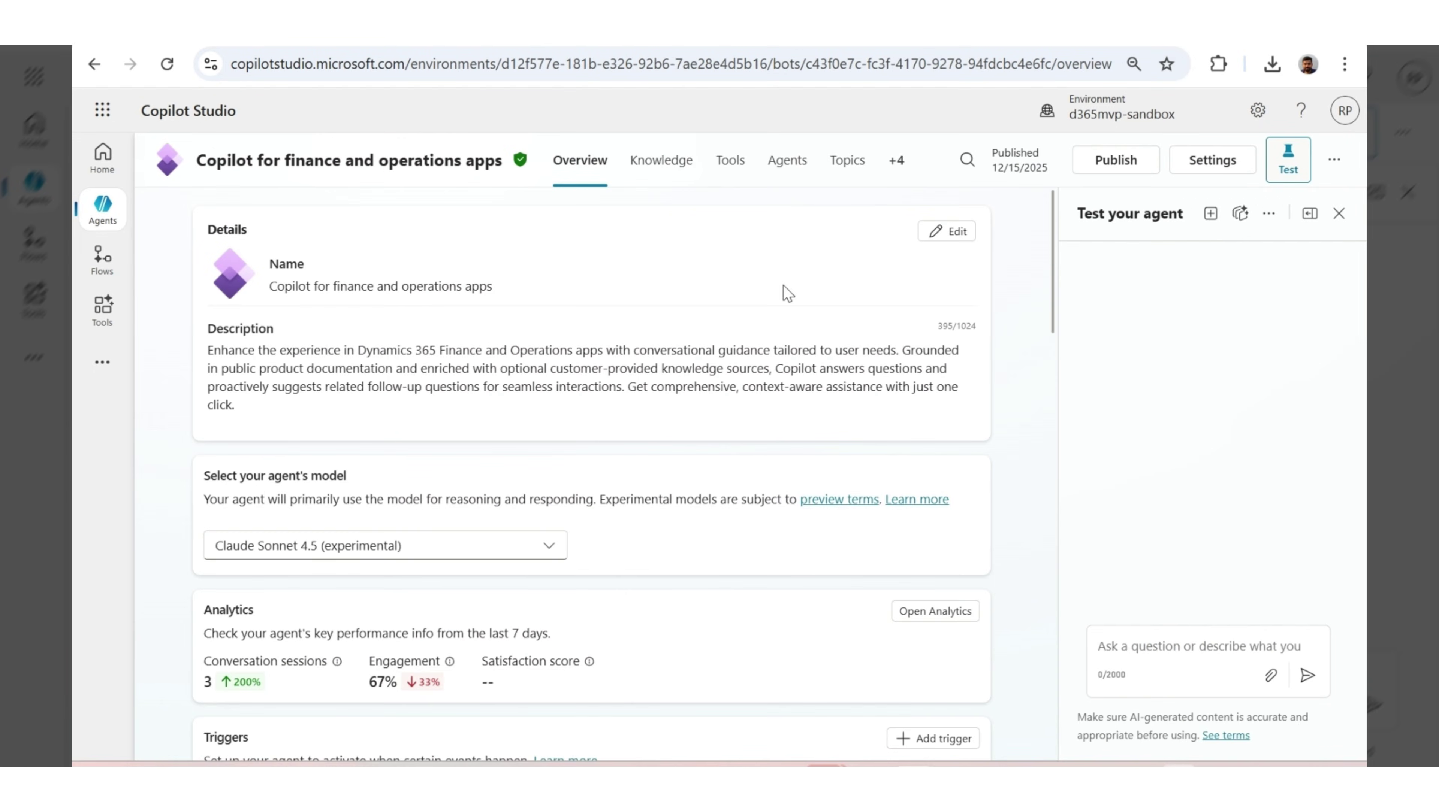
pyautogui.click(1114, 162)
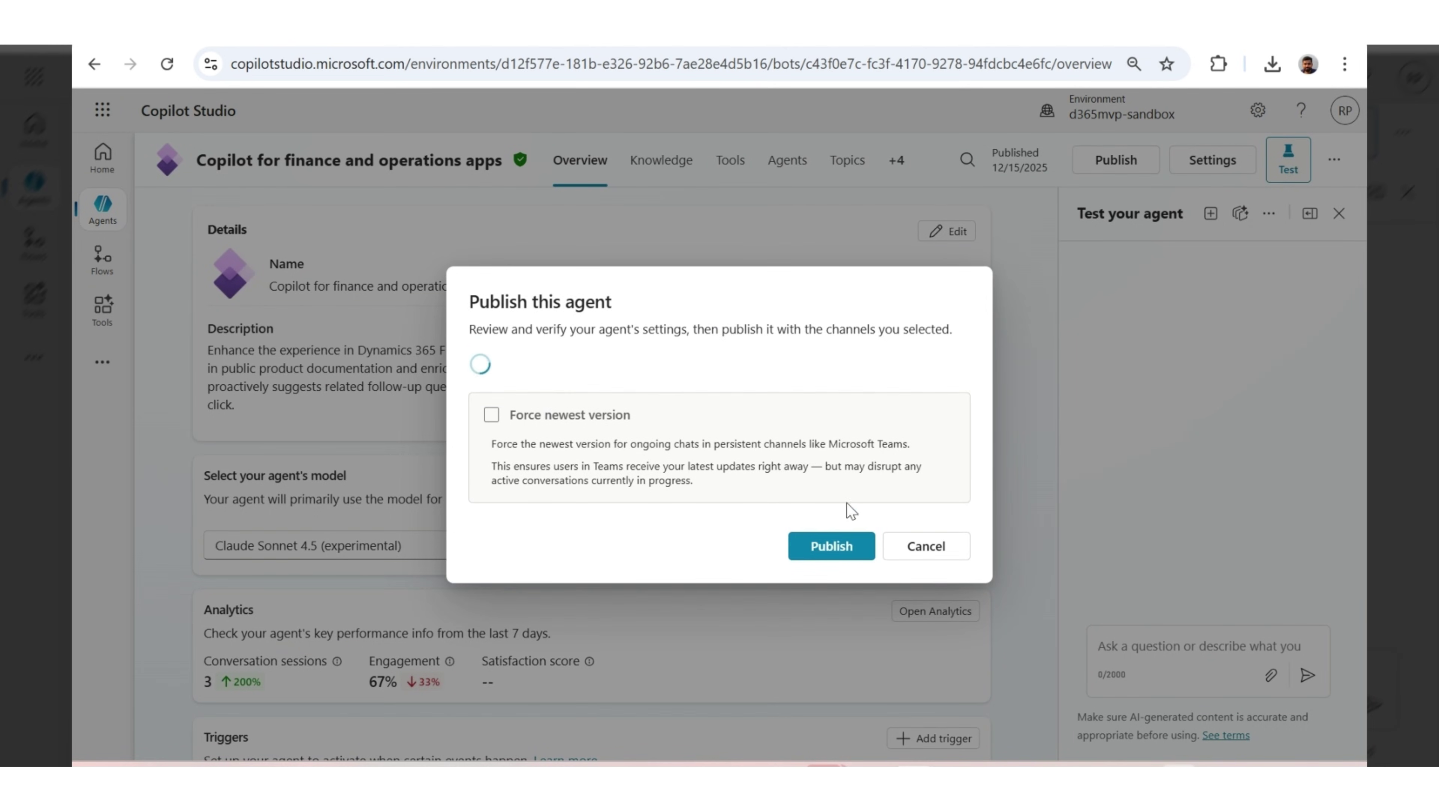
pyautogui.click(850, 553)
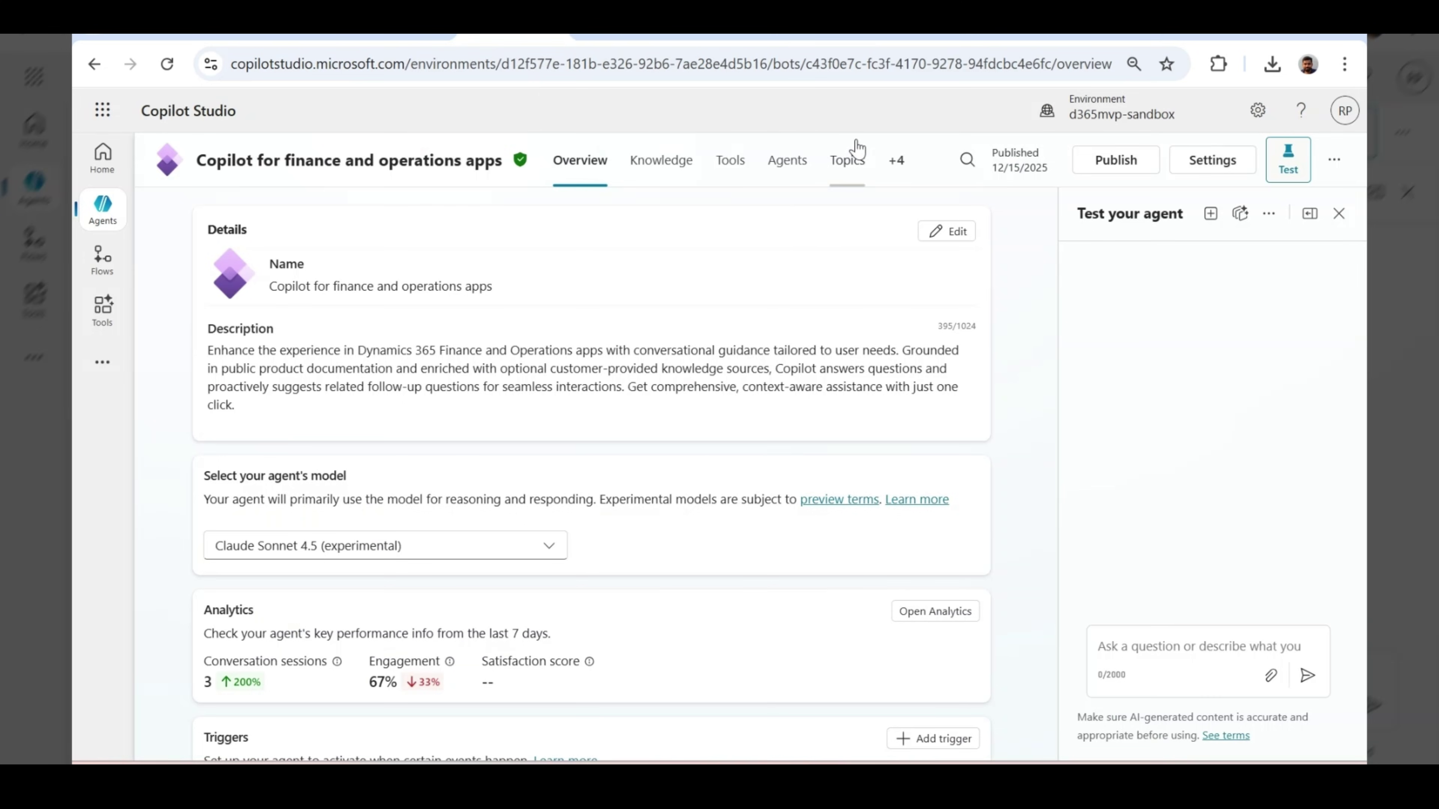
# Open the agent's Channels page and its Teams and Microsoft 365 Copilot channel settings
pyautogui.click(896, 160)
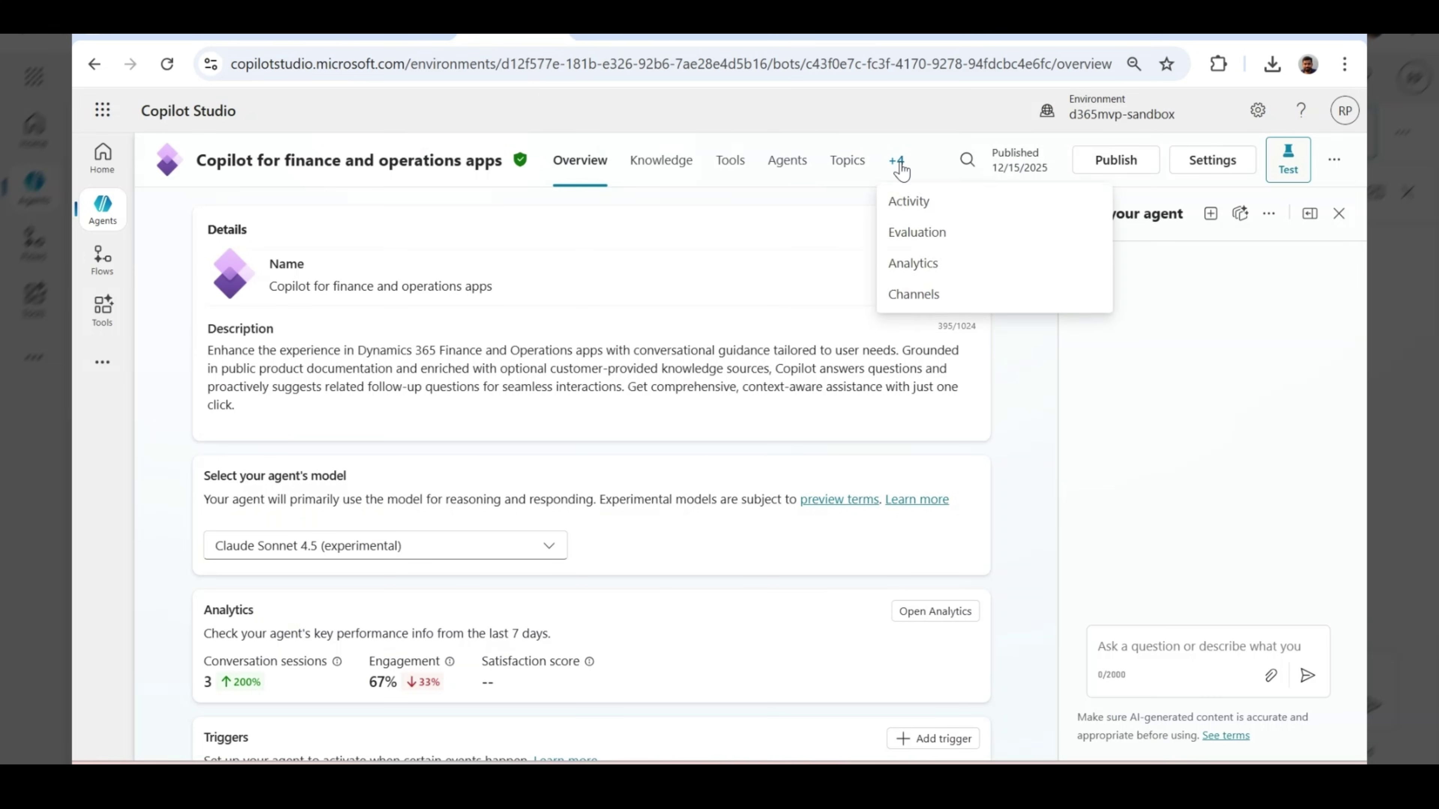
pyautogui.click(928, 304)
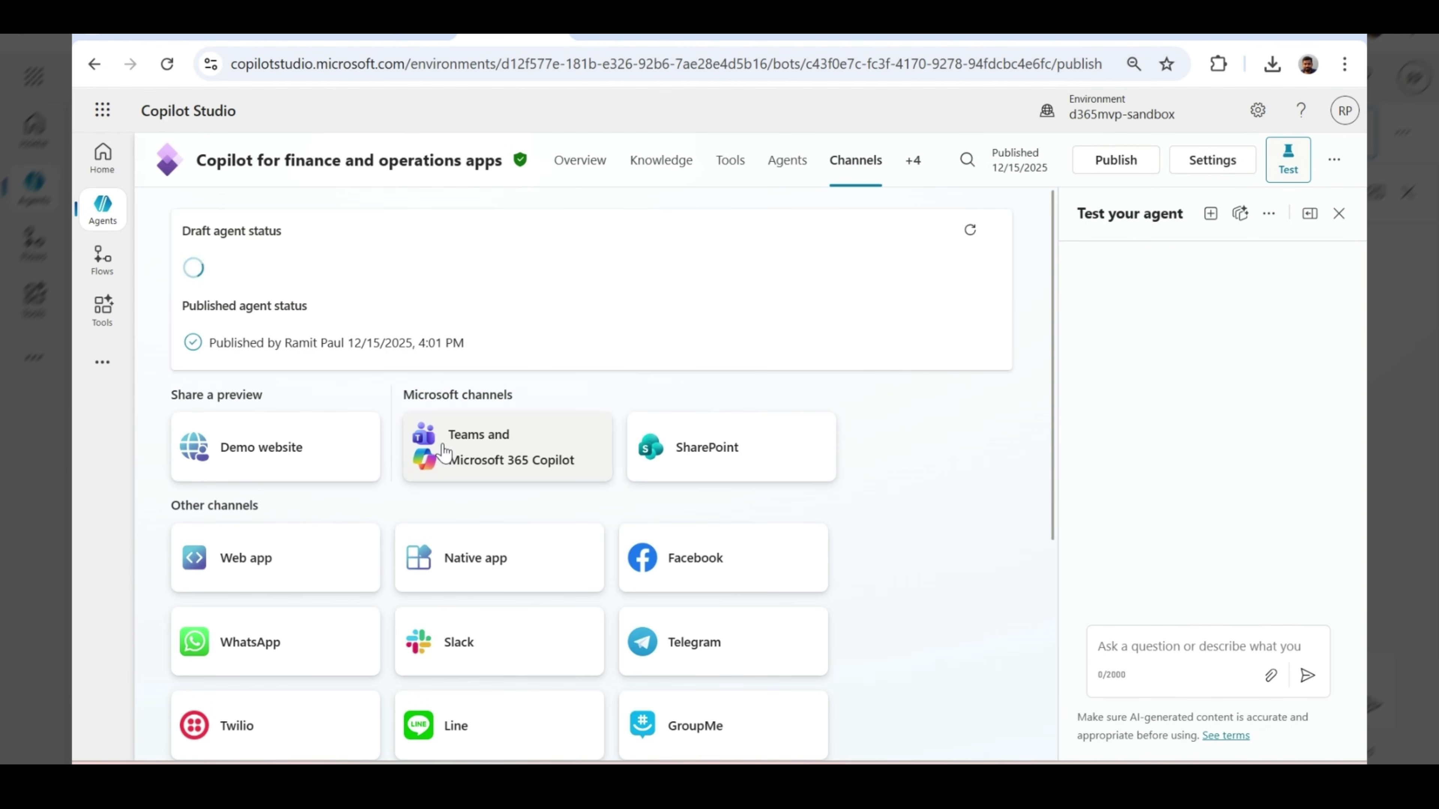
pyautogui.click(444, 452)
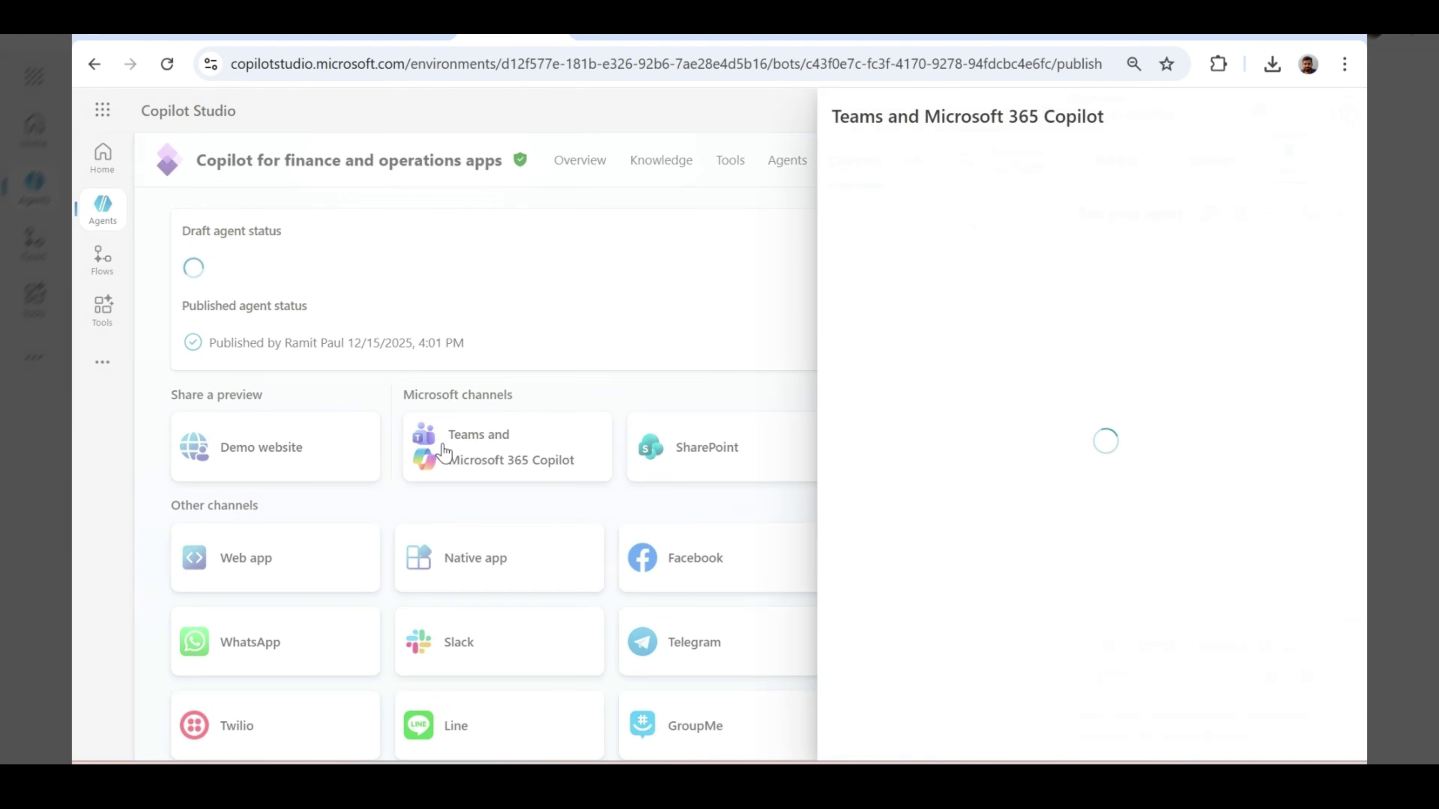